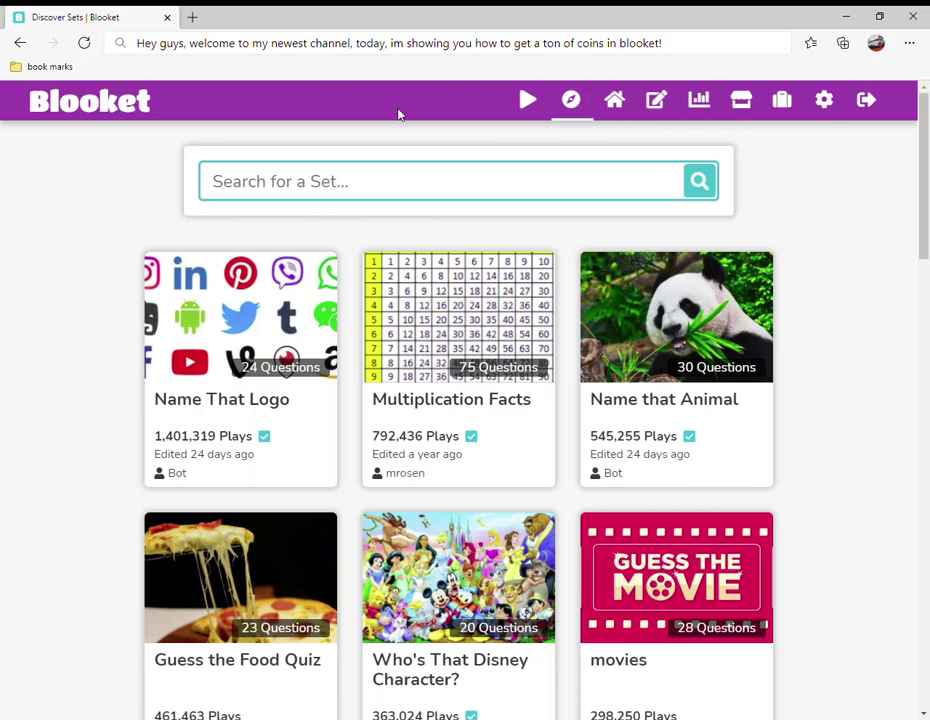
Write a commentary message to viewers in the browser address bar.
click(691, 43)
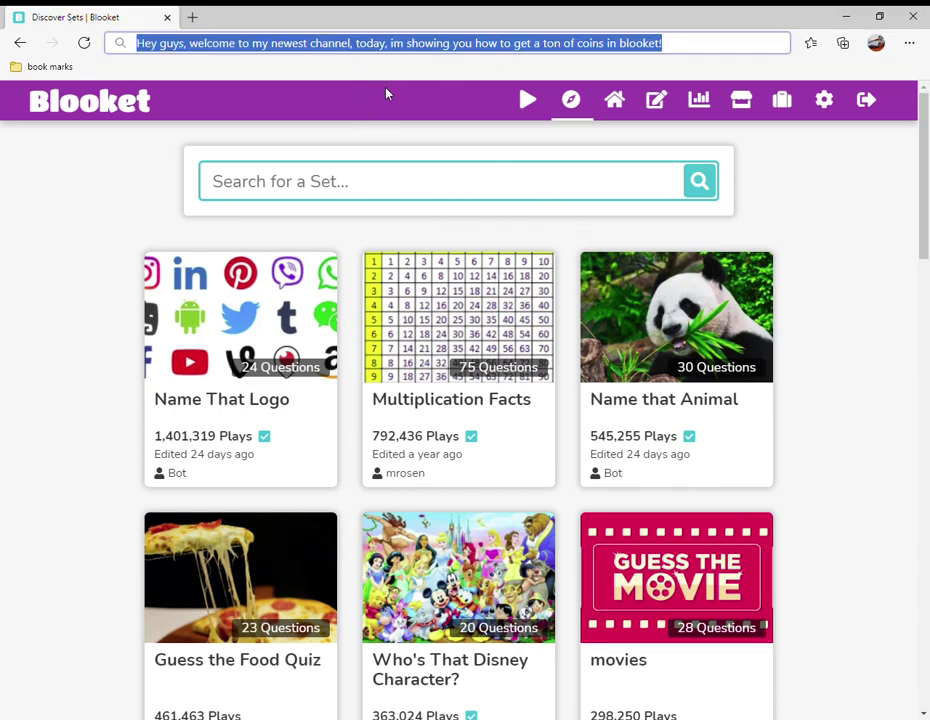
key(BackSpace)
text(So just do what i do, and take my tips!)
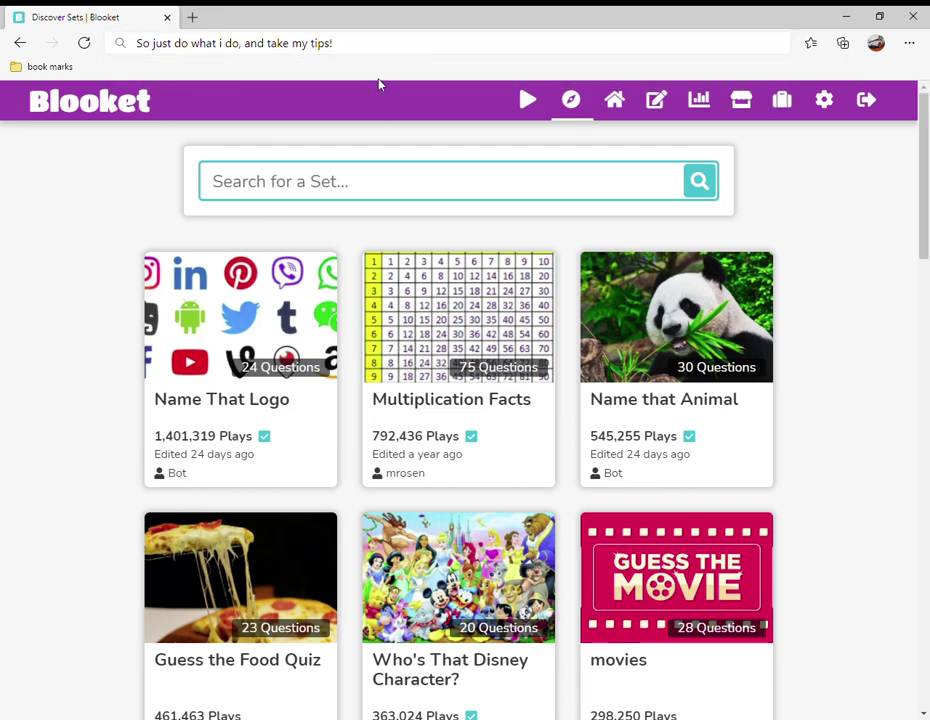
triple_click(353, 43)
key(BackSpace)
text(lets )
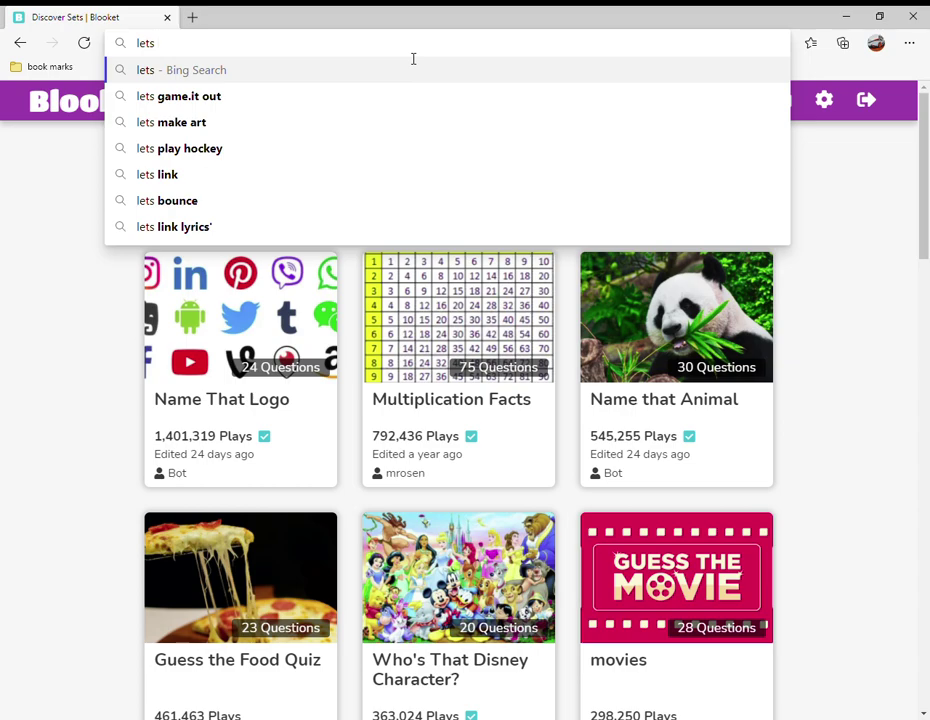
text(ee)
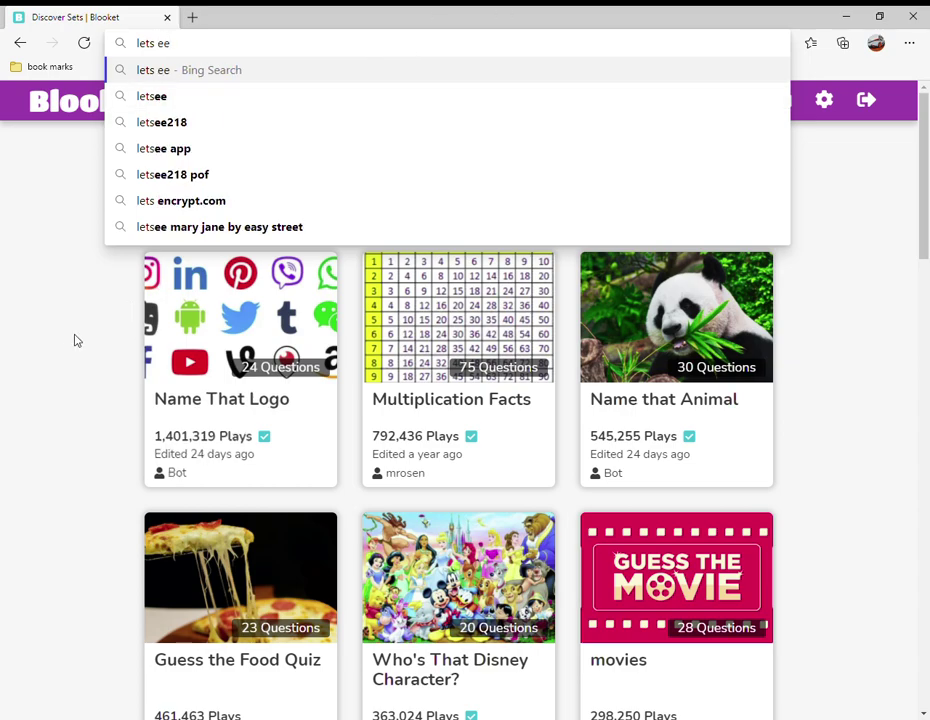
Correct the note to 'lets see' and search Blooket sets for 'lamborghini'.
key(BackSpace)
key(BackSpace)
text(see)
click(254, 201)
text(lamborghini)
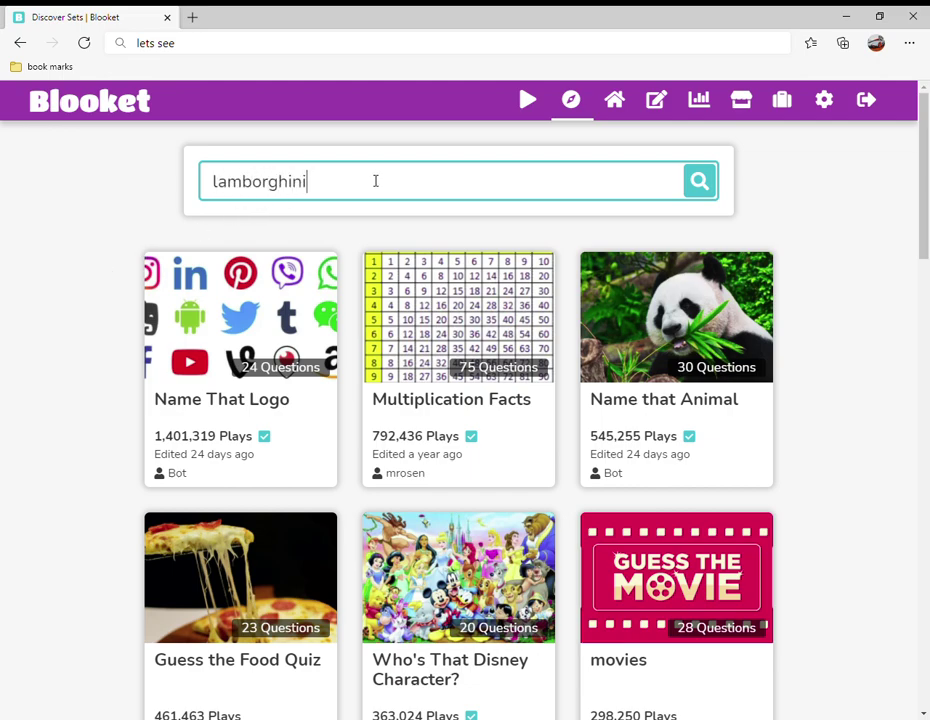
text(you have to do this middle one for it to work)
key(Return)
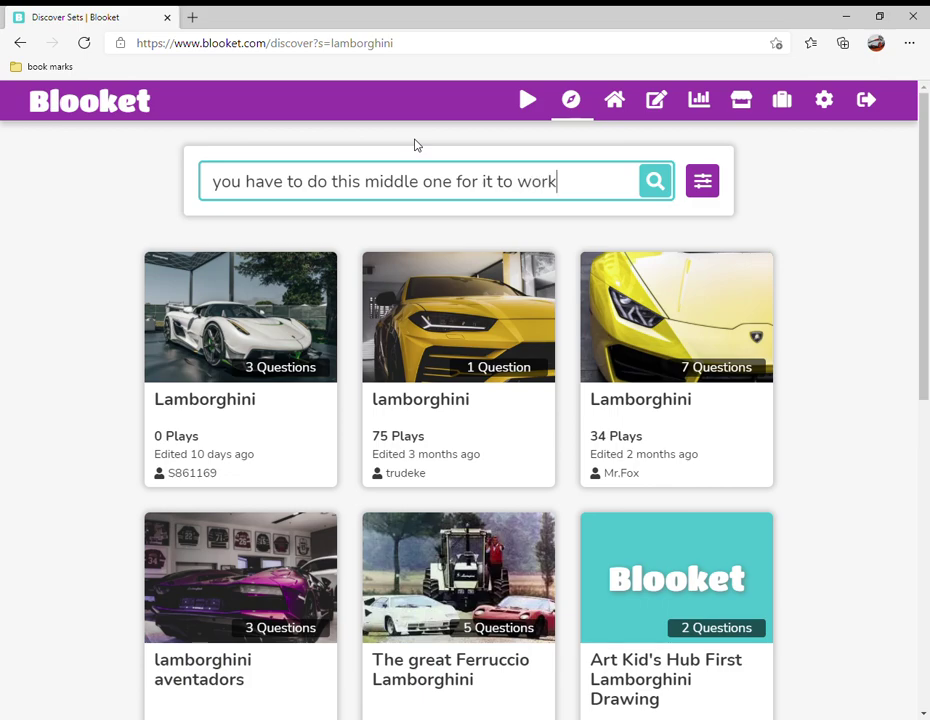
Open the middle lamborghini set and type a note in the address bar.
click(455, 375)
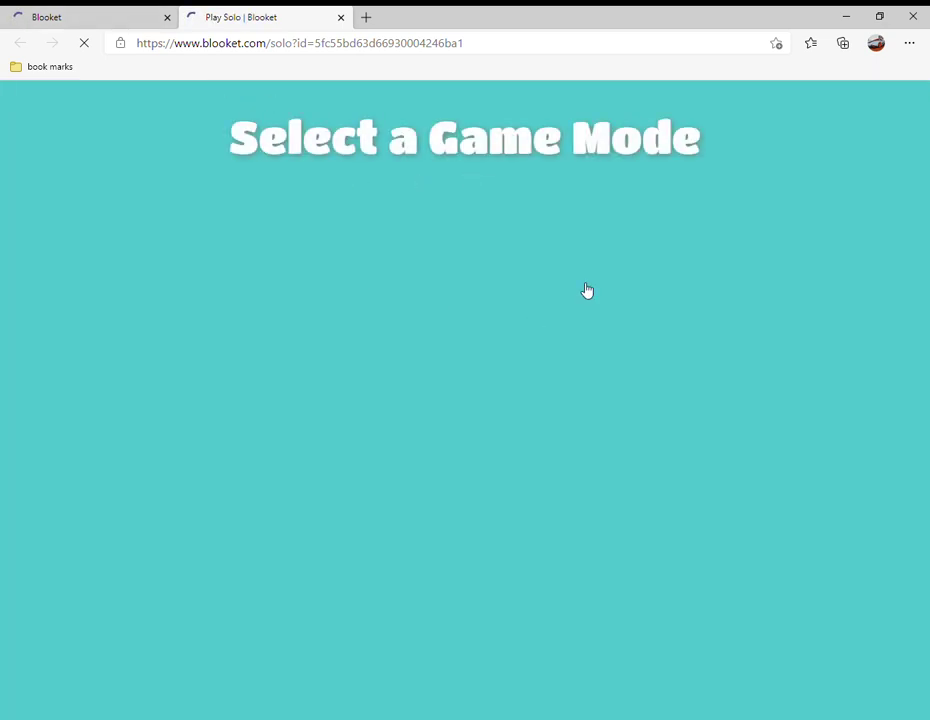
click(464, 42)
text(you want favc)
key(BackSpace)
key(BackSpace)
text(ctory)
click(120, 410)
Start a solo Factory game lasting 06 minutes.
click(612, 442)
text(06)
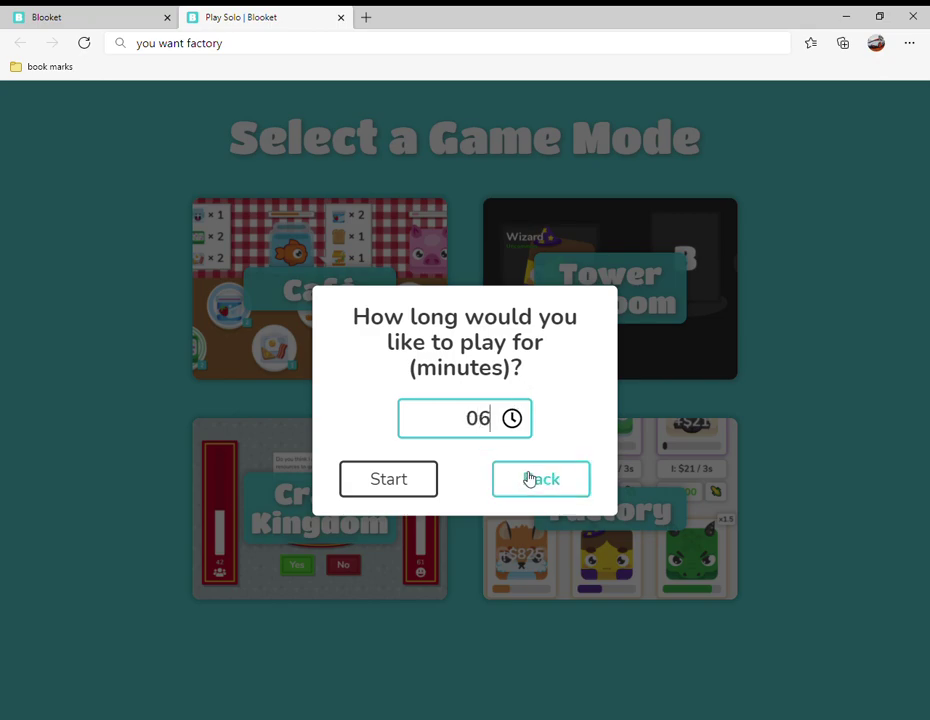
click(530, 479)
click(596, 475)
text(7)
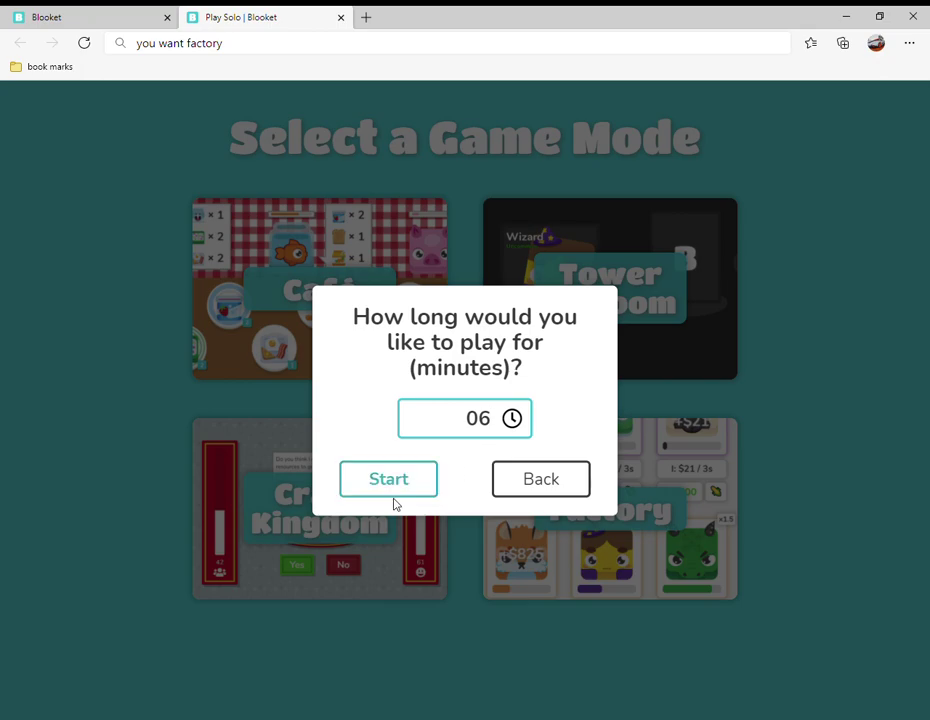
click(388, 479)
click(196, 487)
Skip the tutorial, answer lamborghini, and add Toucan and Chick blooks.
click(573, 436)
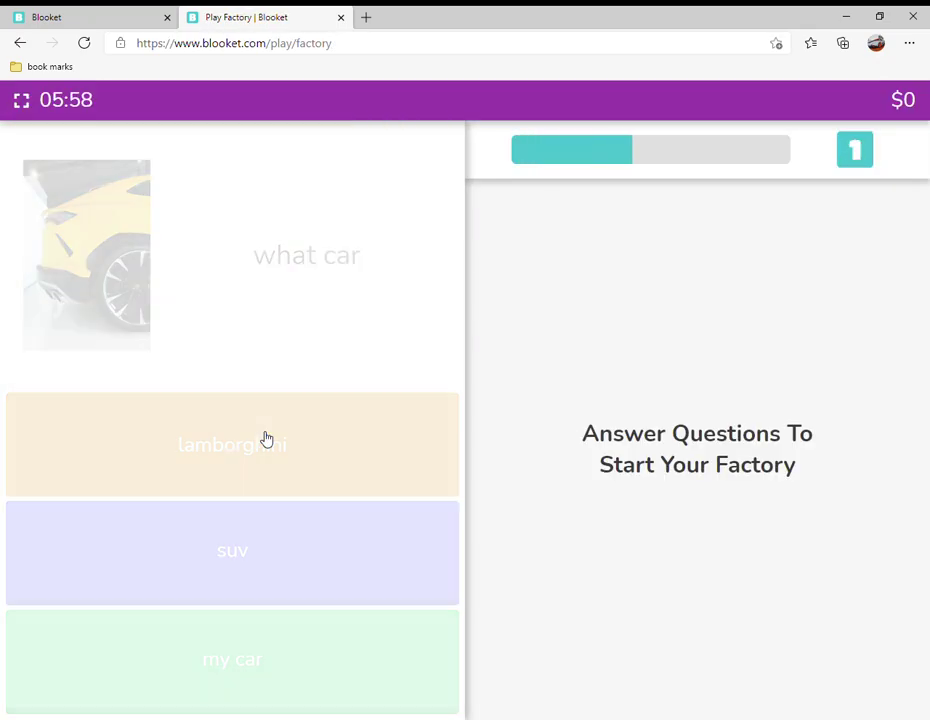
click(265, 439)
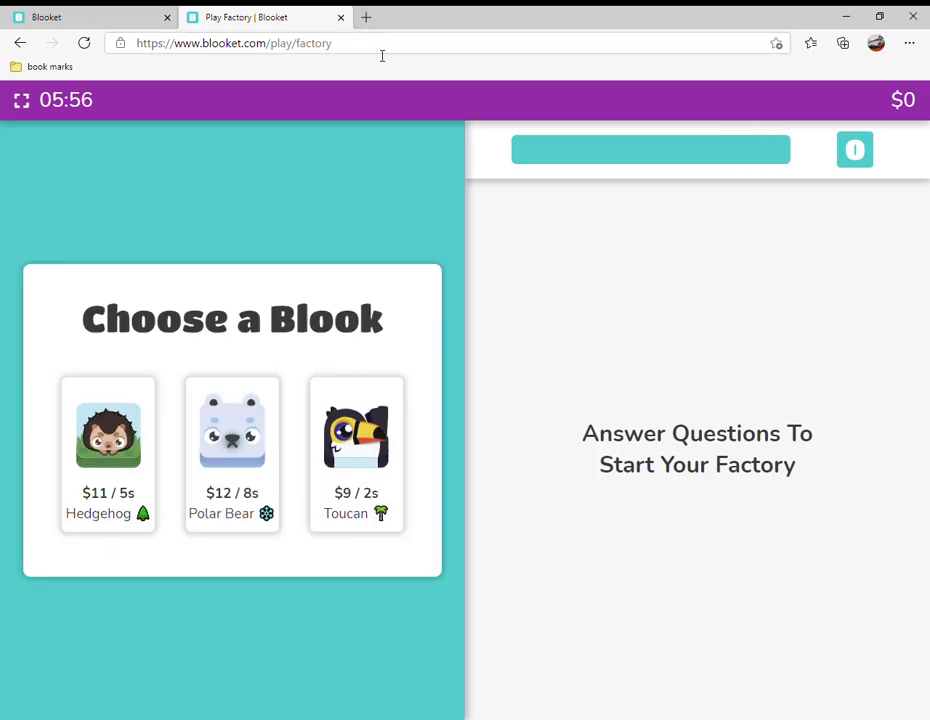
click(381, 43)
text(its)
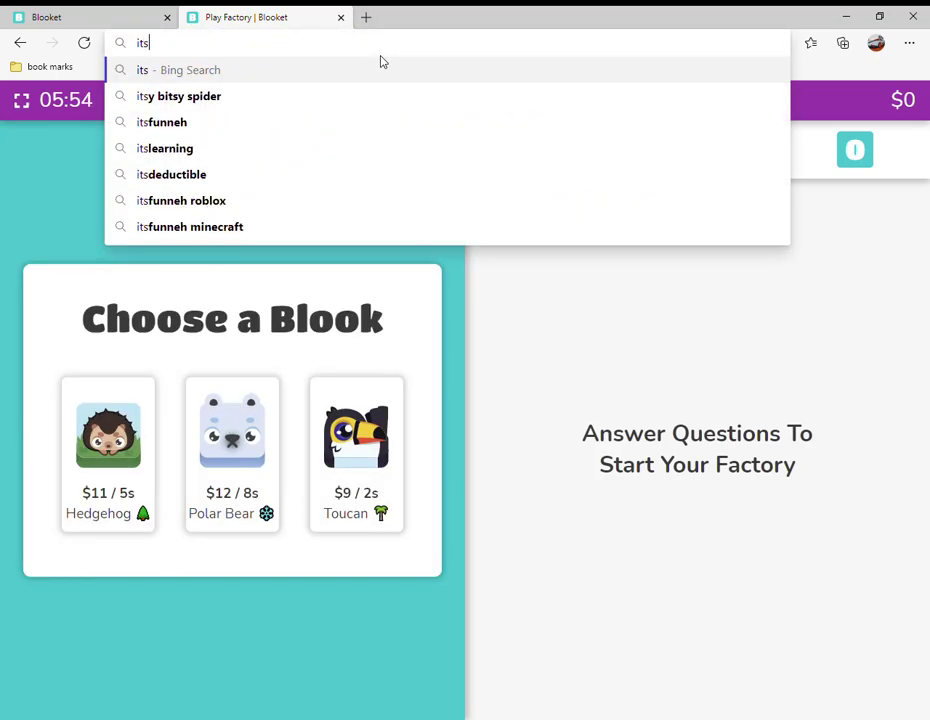
text( always in)
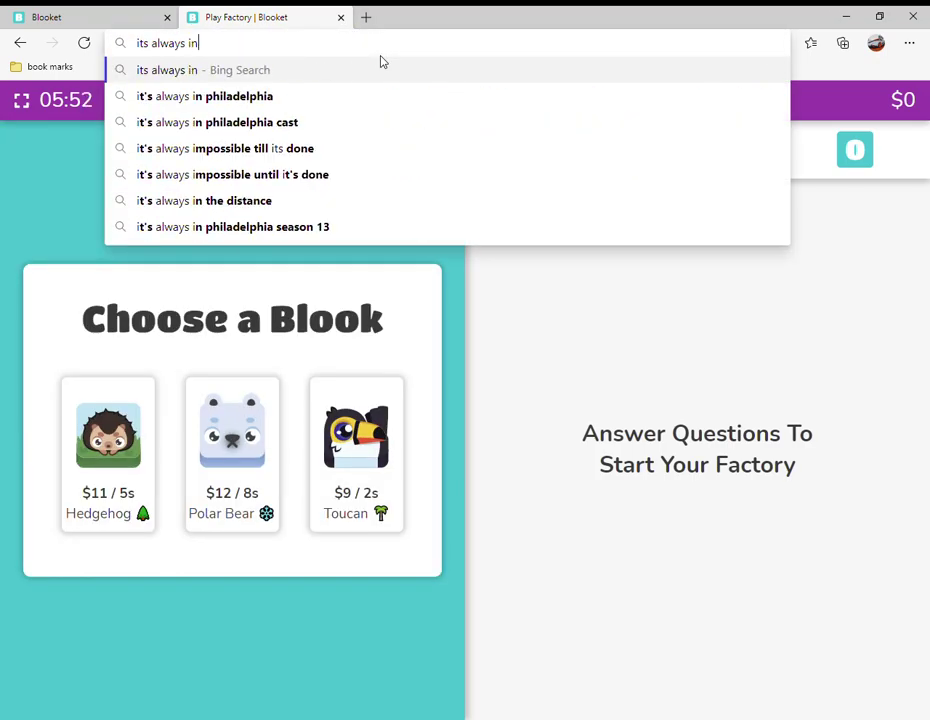
text( the same spot!)
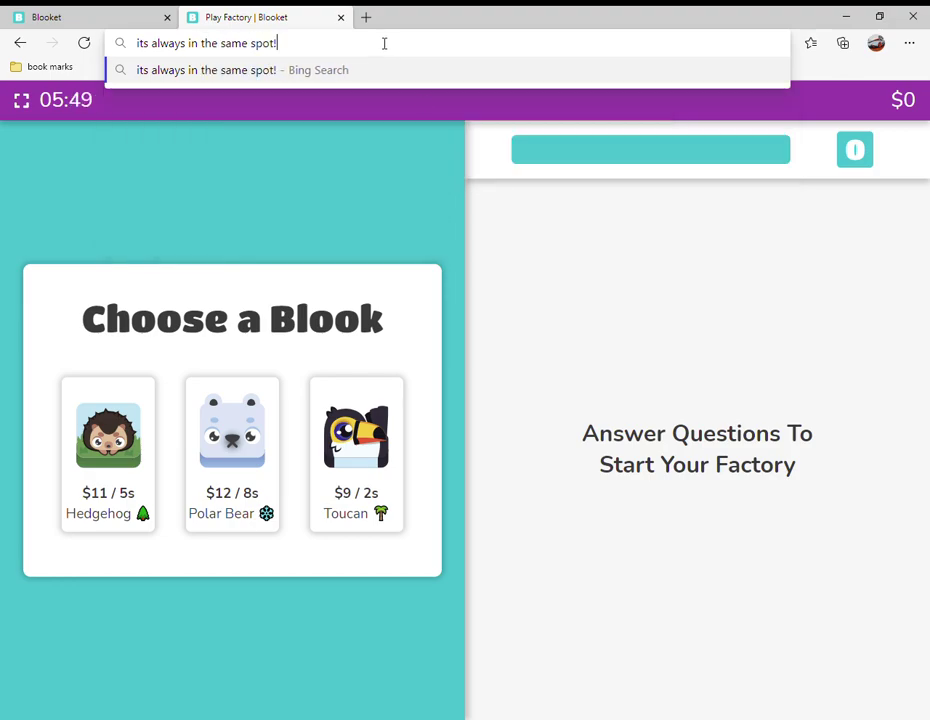
click(500, 280)
click(356, 450)
click(293, 481)
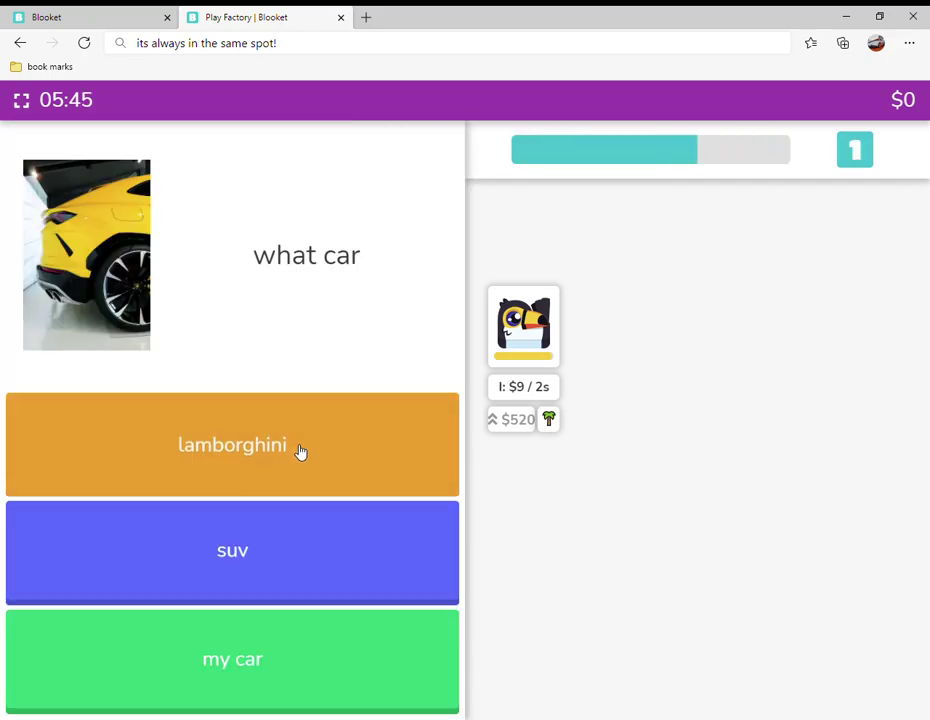
click(300, 450)
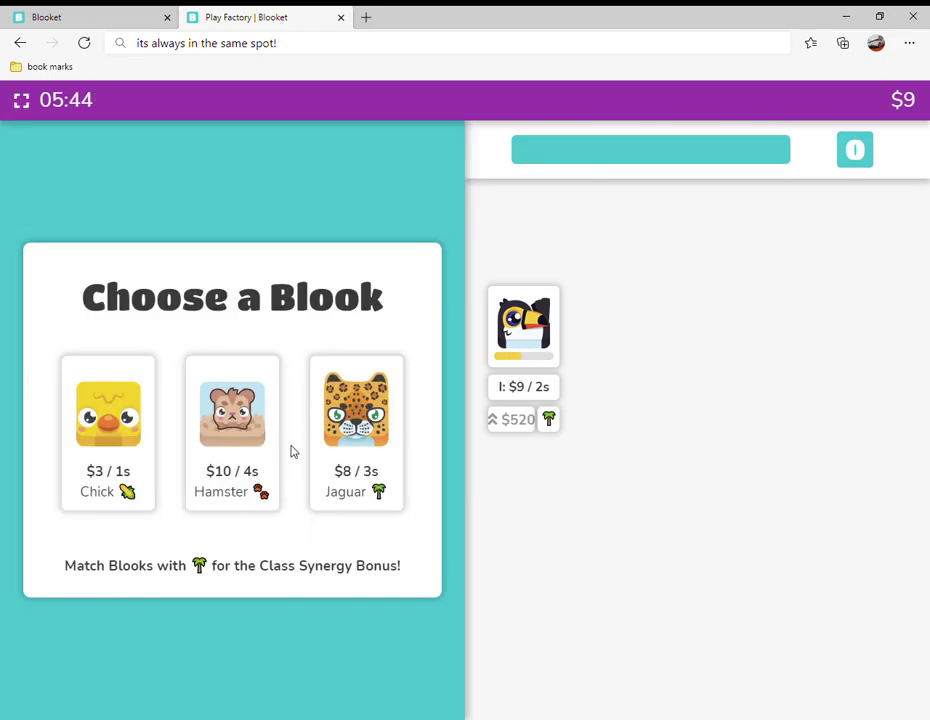
click(150, 445)
Keep answering lamborghini to add another blook, a Parrot and a Cat.
click(268, 451)
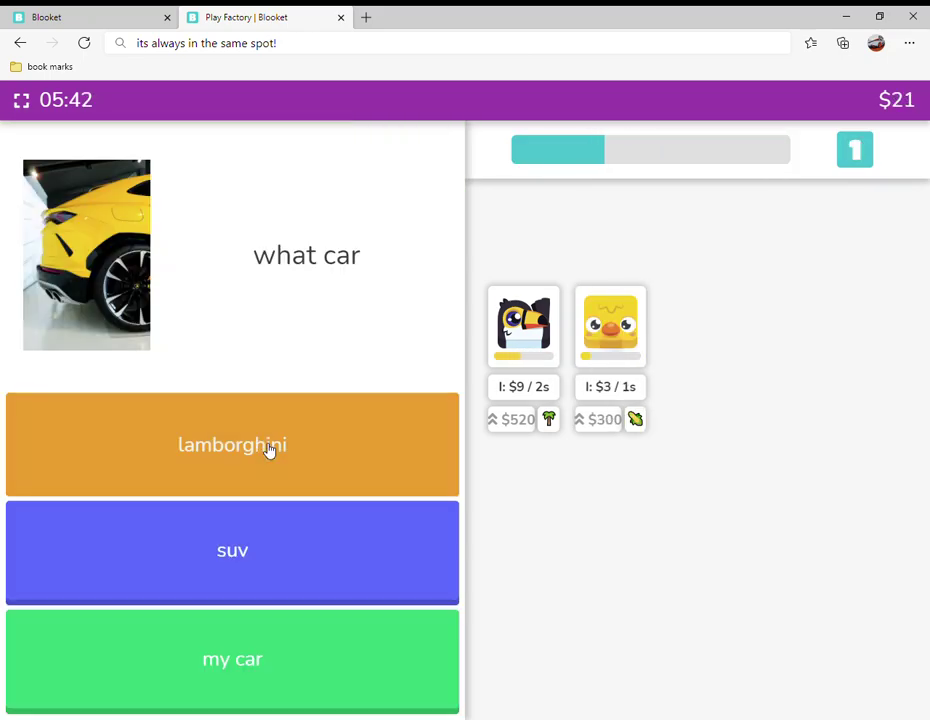
click(270, 448)
click(270, 448)
click(288, 458)
click(330, 440)
click(245, 462)
click(254, 458)
click(254, 456)
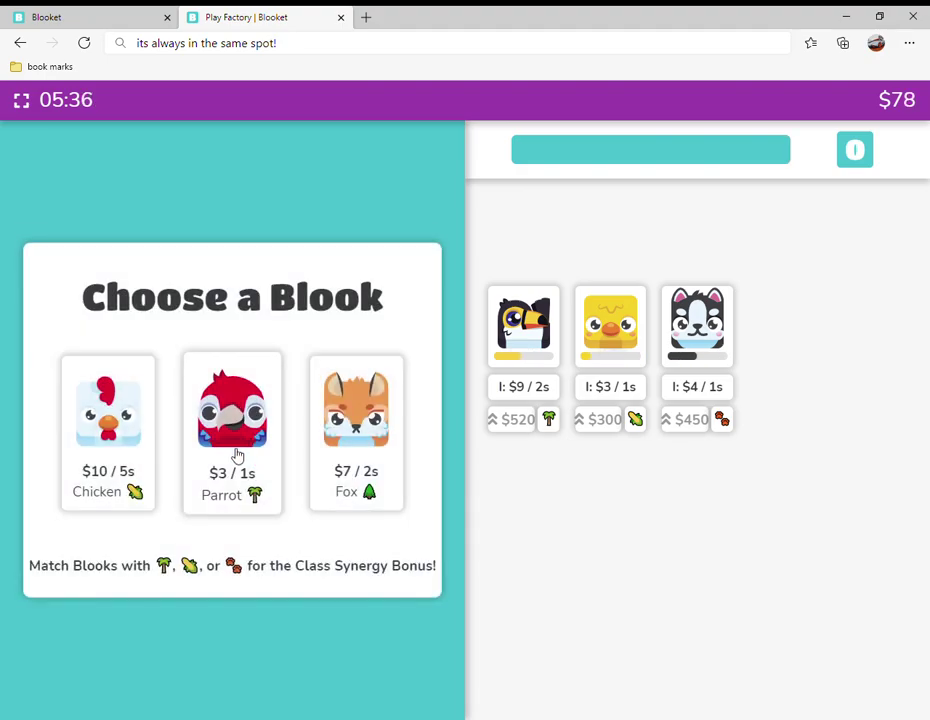
click(238, 455)
click(250, 450)
click(250, 450)
click(250, 450)
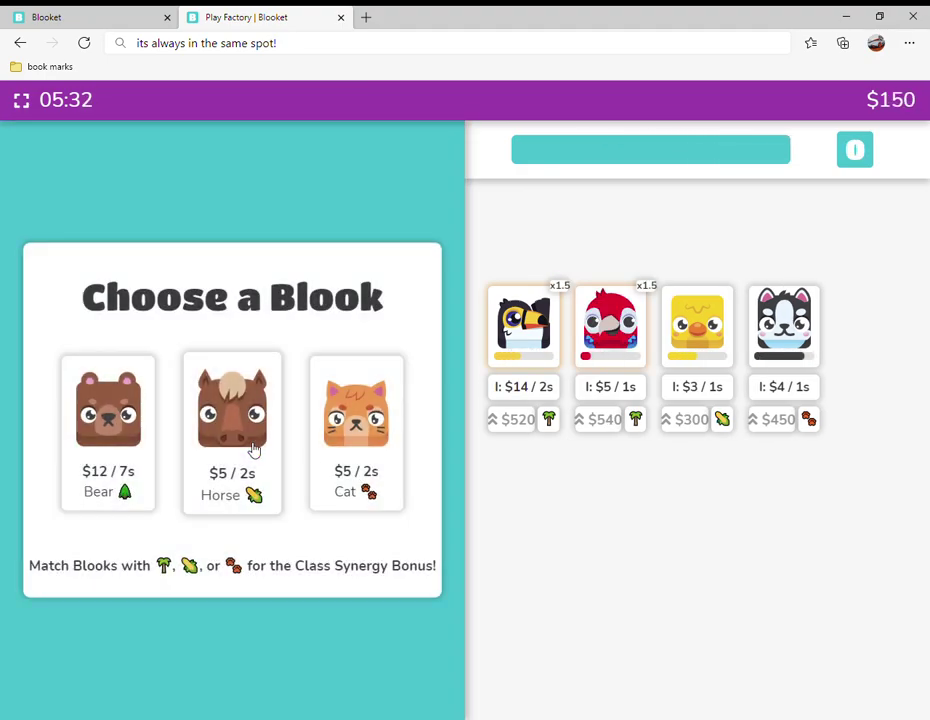
click(318, 438)
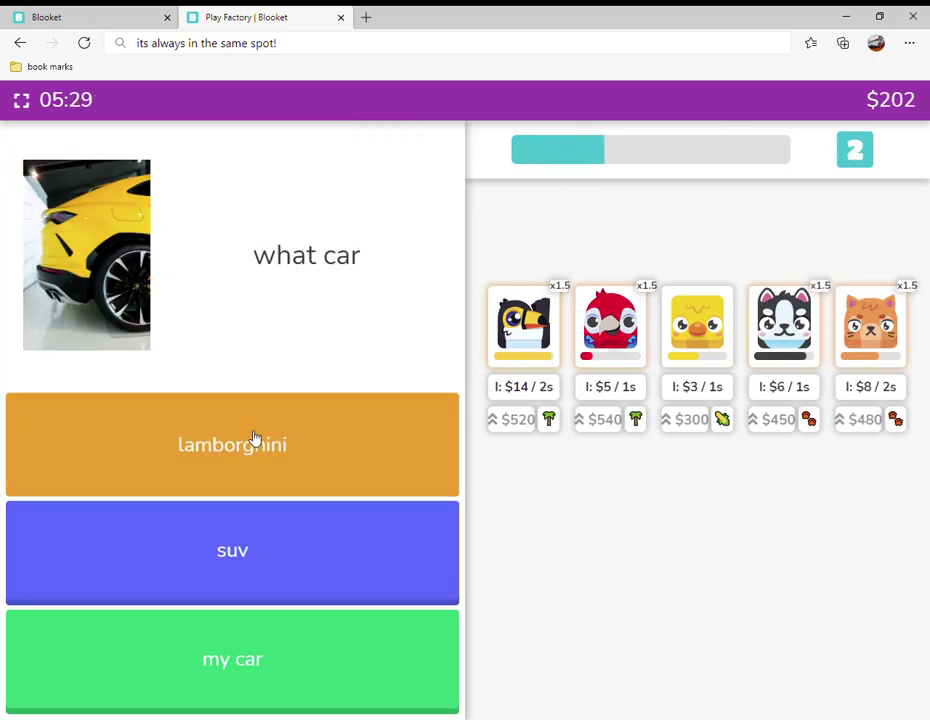
Add Fox and Dog blooks, upgrade the dog to level II, and add a Macaw.
click(254, 440)
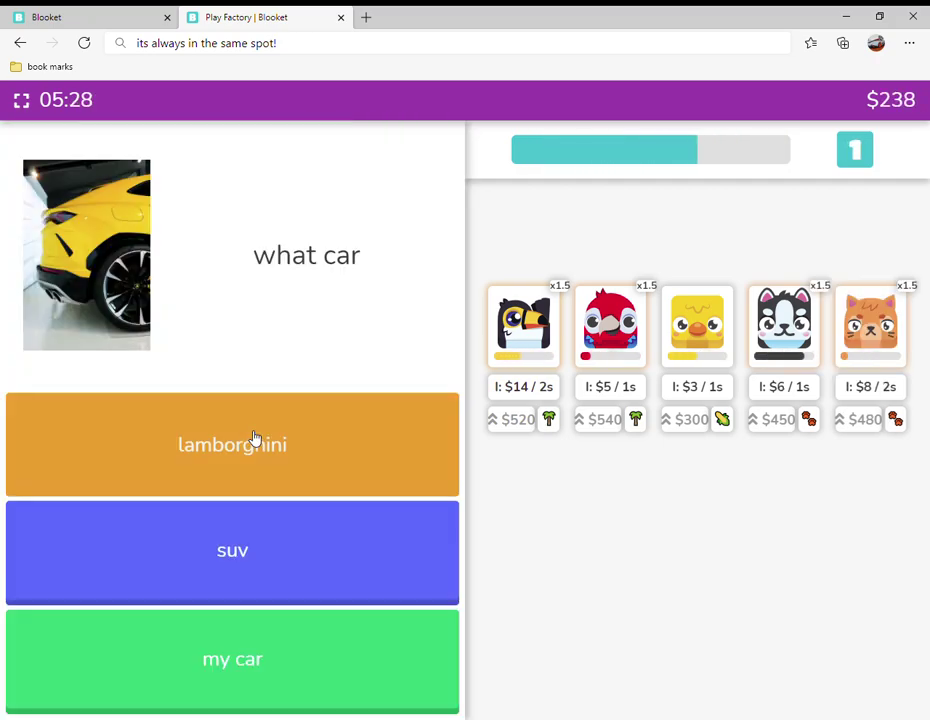
click(254, 440)
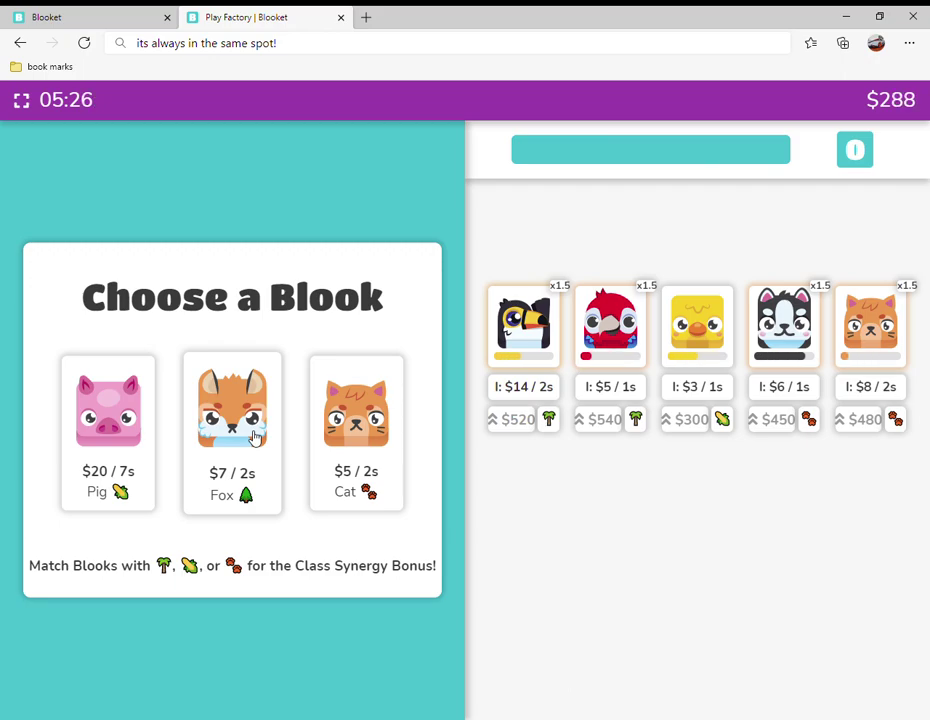
click(254, 435)
click(256, 438)
click(254, 440)
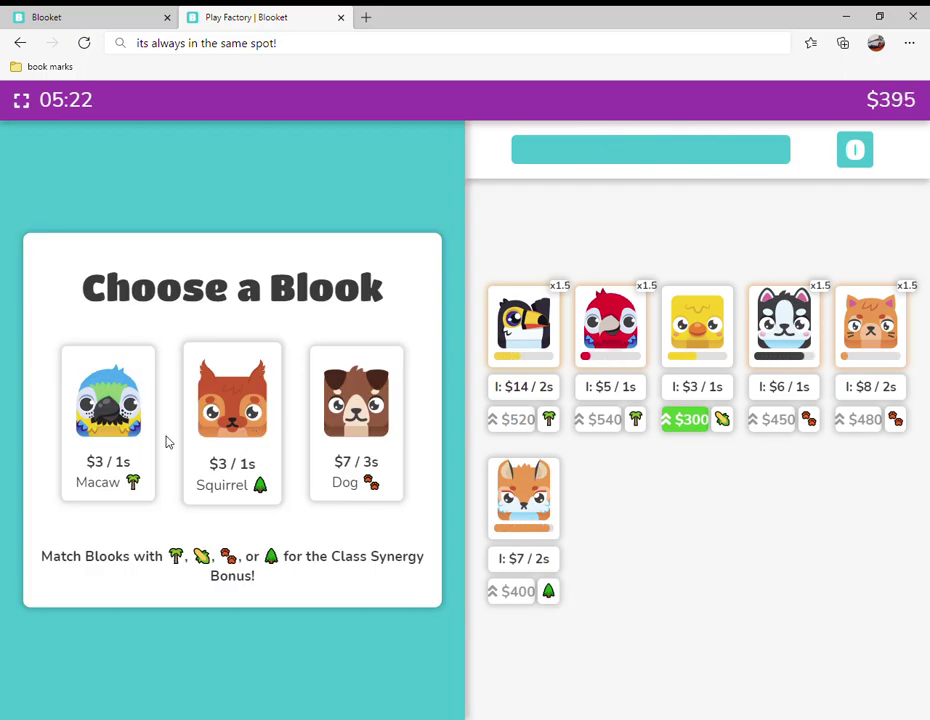
click(336, 445)
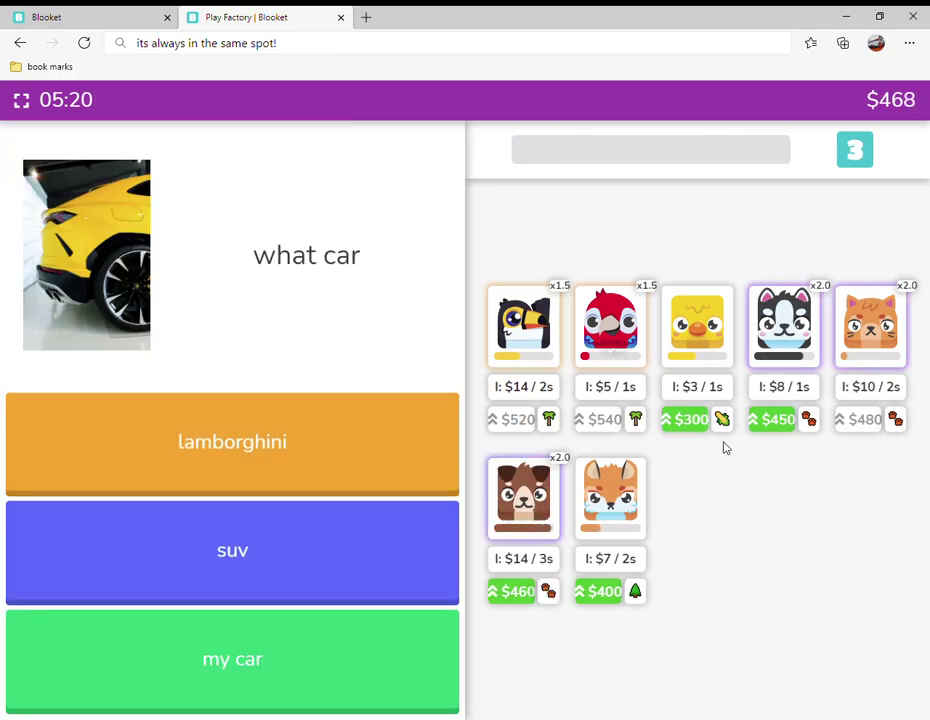
click(783, 419)
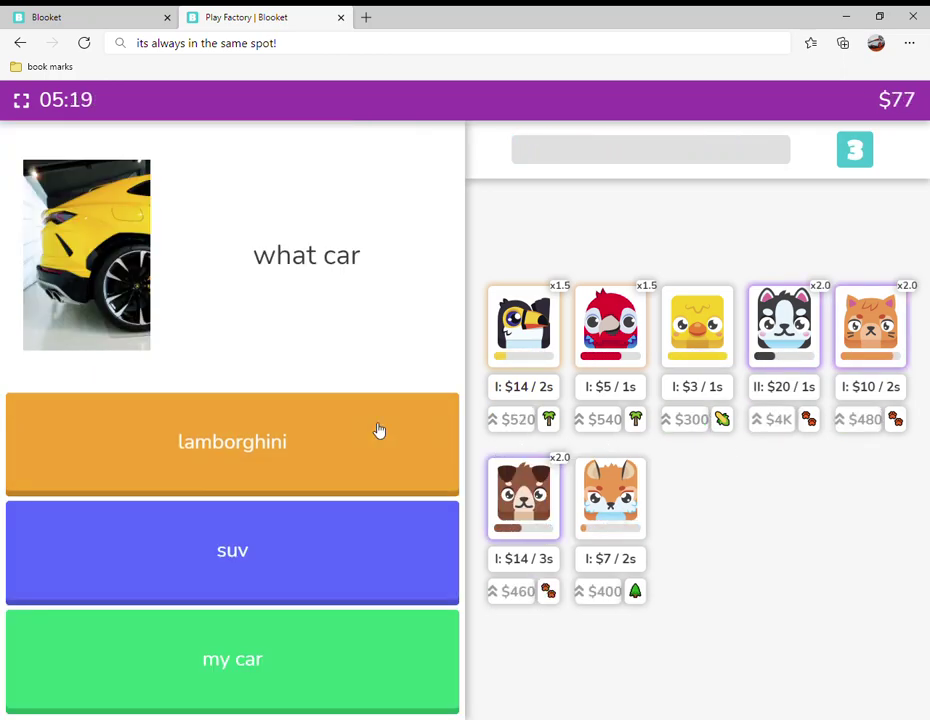
click(313, 441)
click(313, 441)
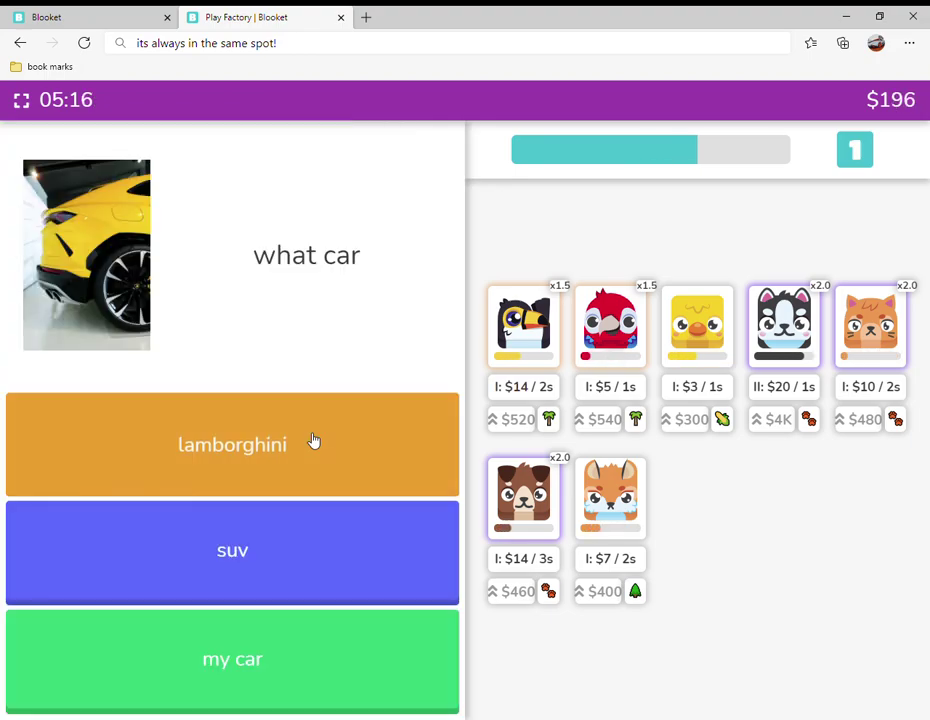
click(313, 441)
click(313, 441)
Answer lamborghini to add a Snowy Owl and a second Toucan.
click(327, 441)
click(328, 438)
click(328, 438)
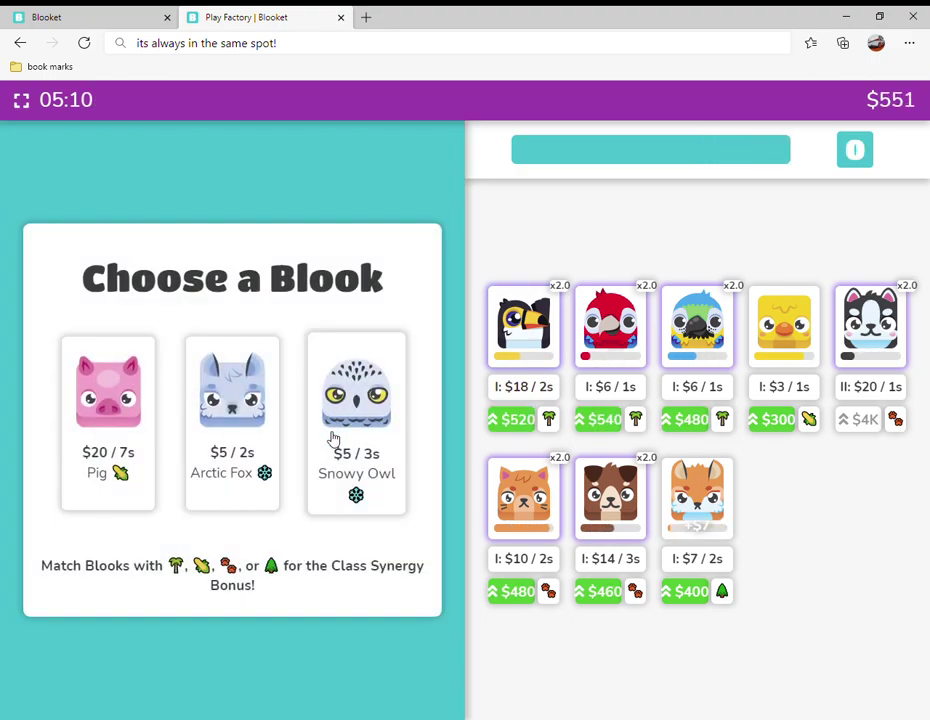
click(331, 438)
click(334, 440)
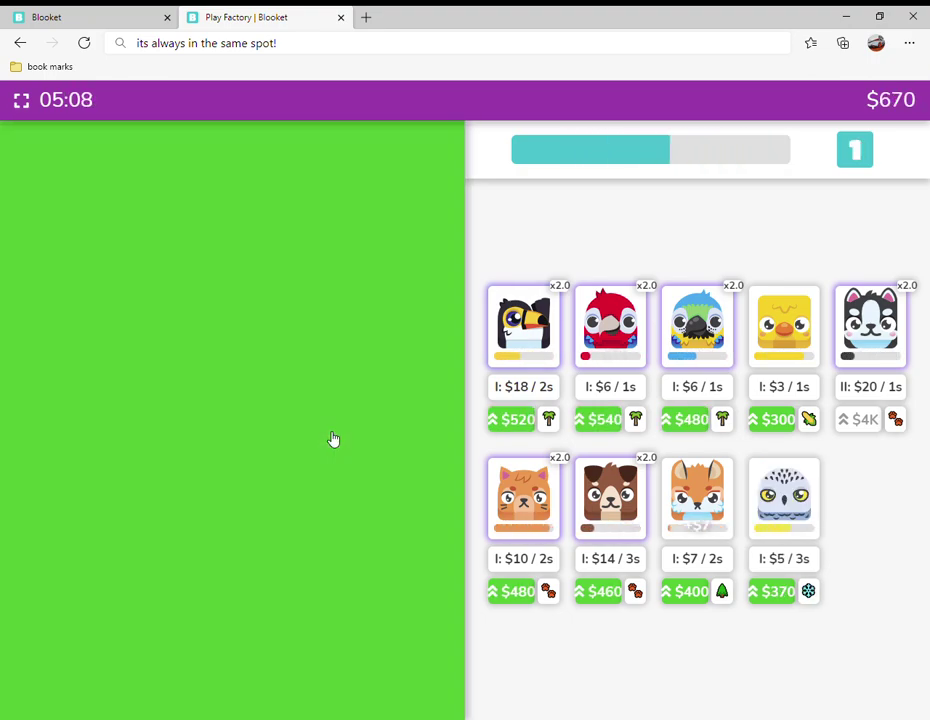
click(332, 440)
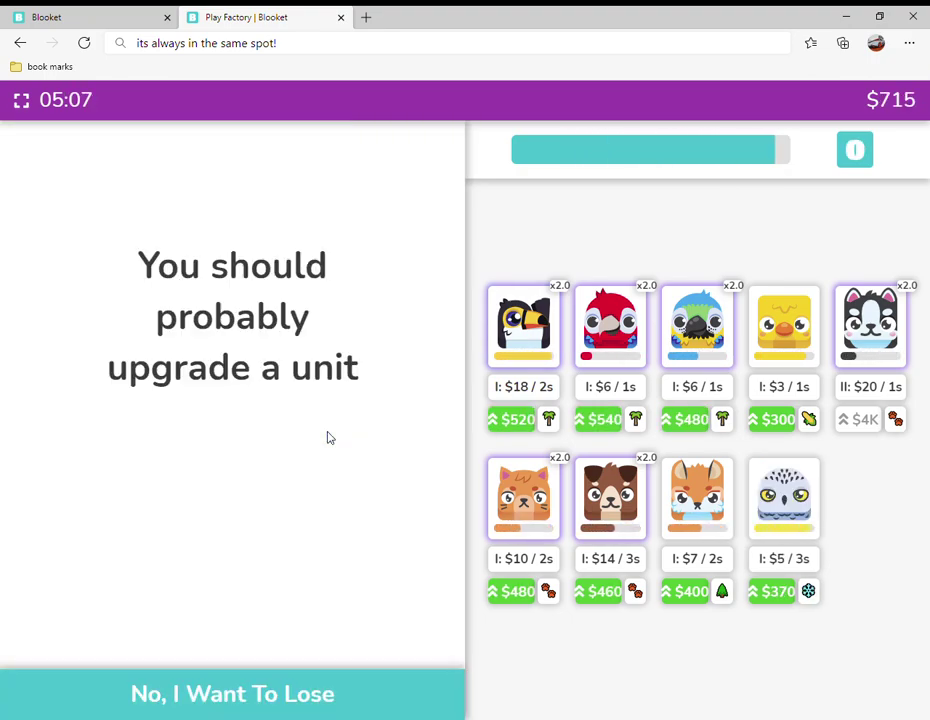
click(315, 692)
click(349, 490)
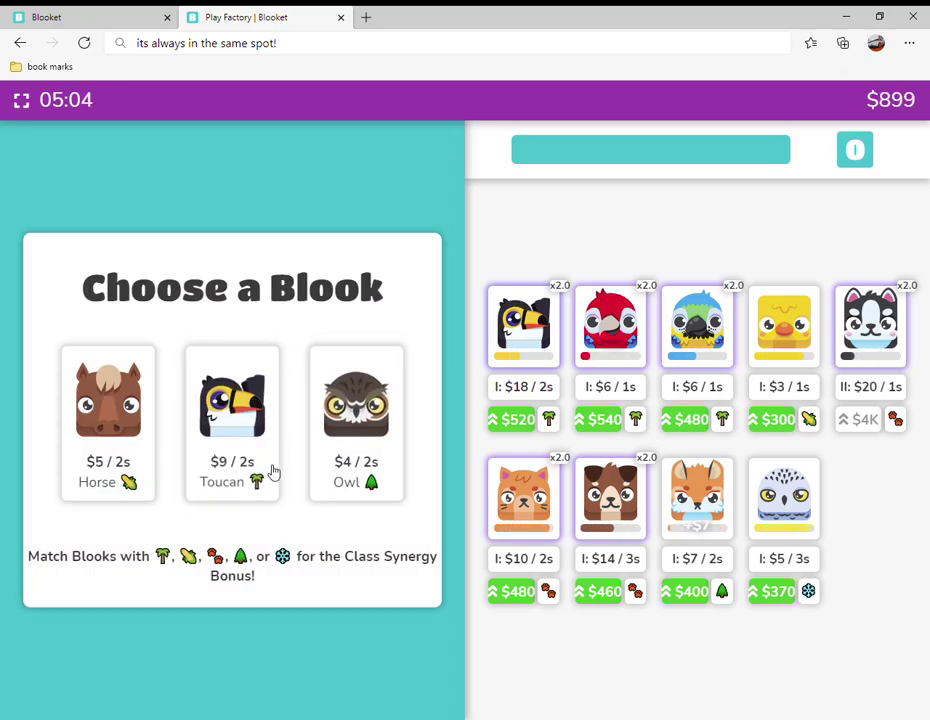
click(232, 418)
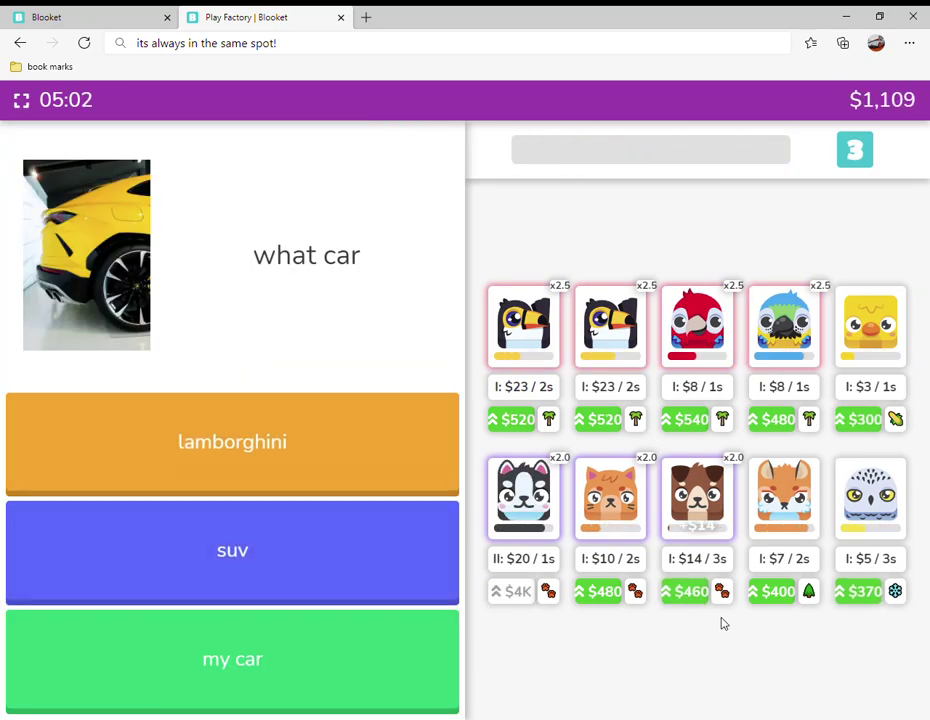
Upgrade both Toucans to level II and swap in a Caterpillar blook.
click(520, 419)
click(605, 419)
click(240, 453)
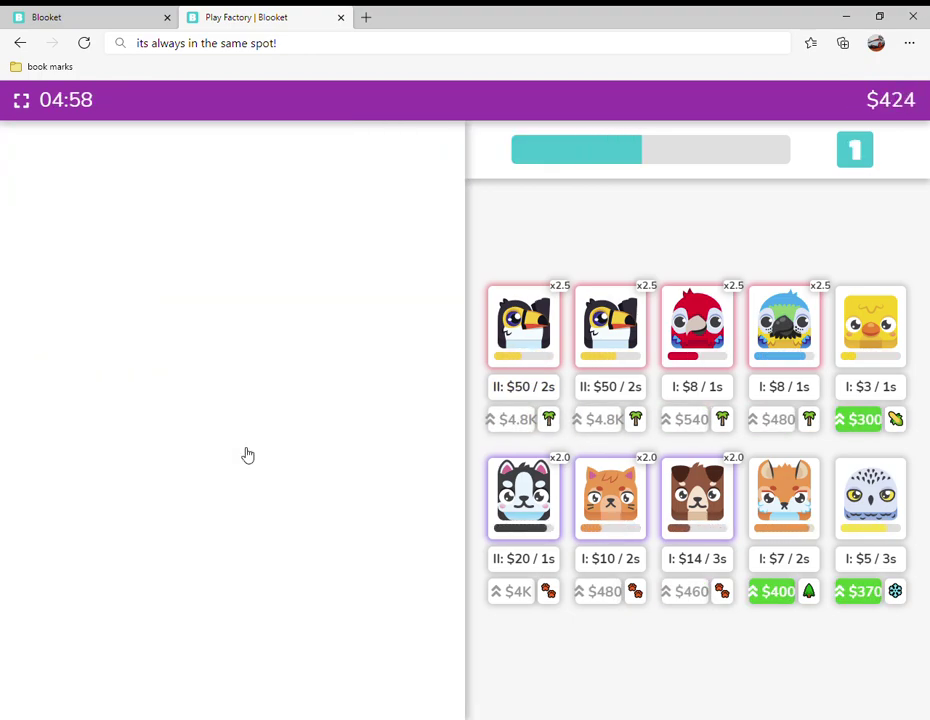
click(246, 454)
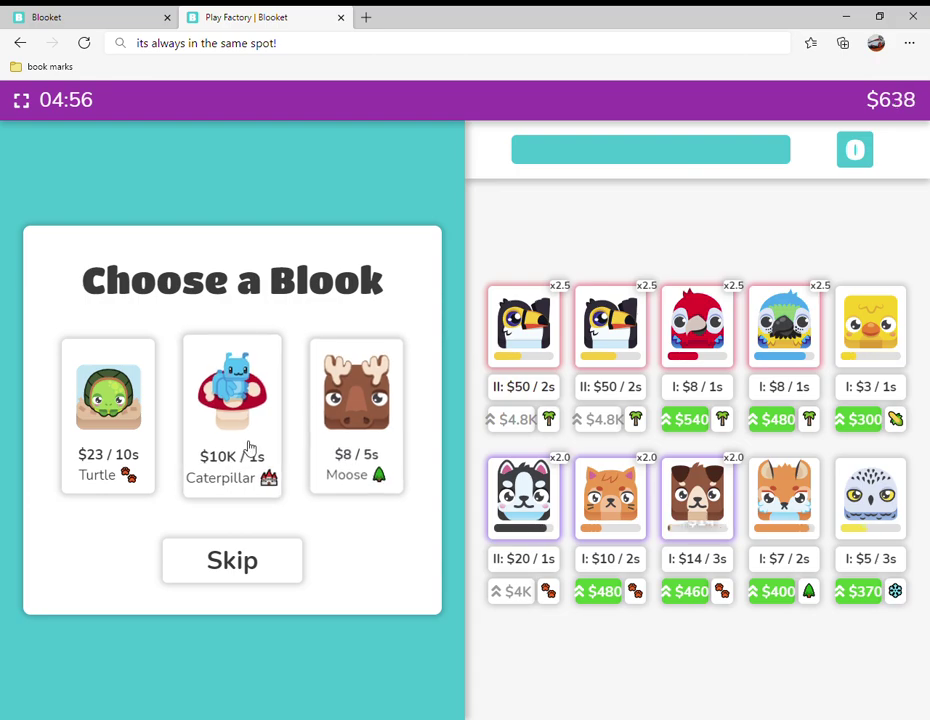
click(240, 425)
click(870, 495)
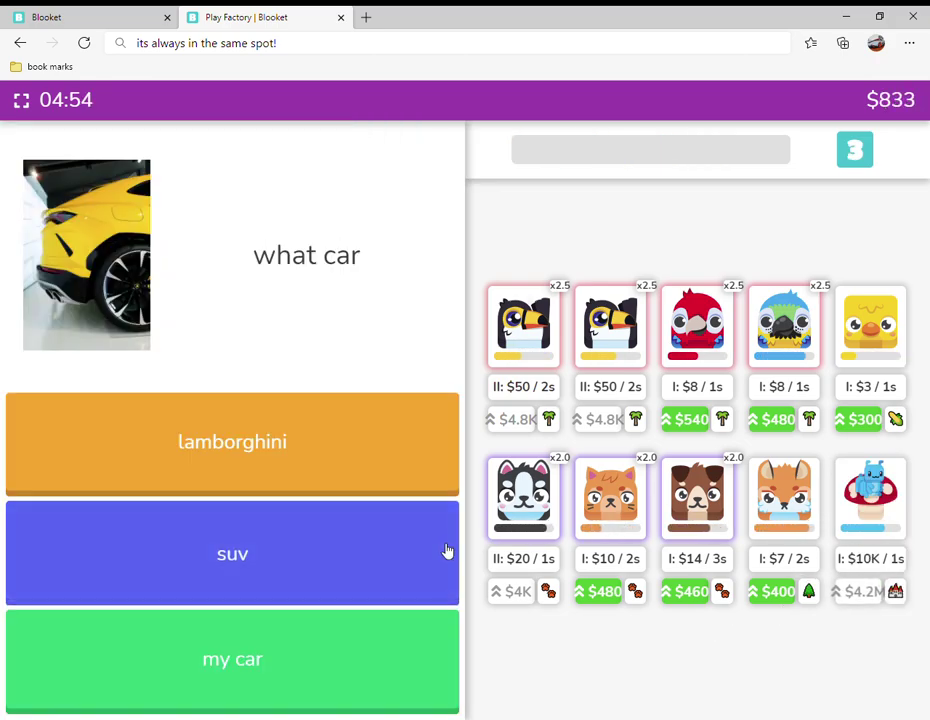
Answer correctly three more times and swap a Dormouse into the factory.
click(300, 445)
click(300, 458)
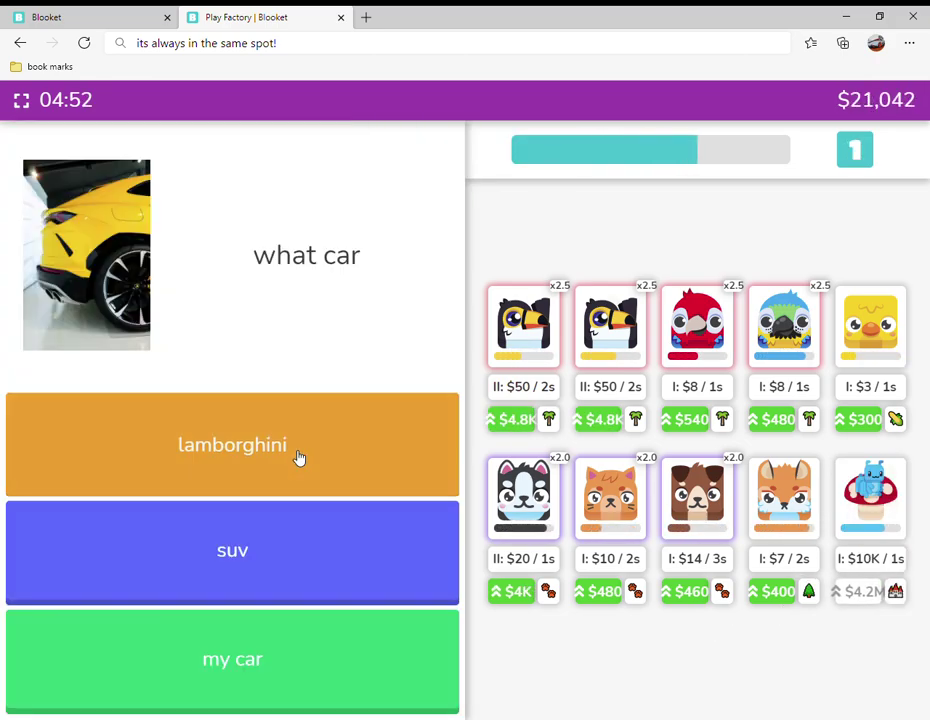
click(300, 458)
click(356, 415)
click(783, 495)
Replace the bear with a King blook, then type a commentary note.
click(230, 445)
click(267, 468)
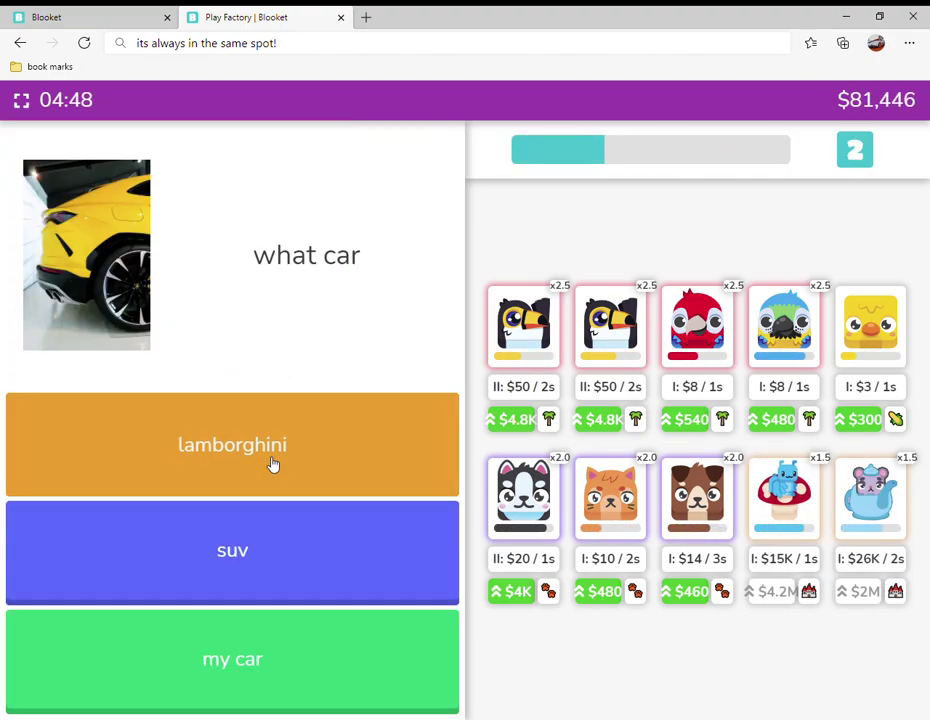
click(270, 465)
click(276, 462)
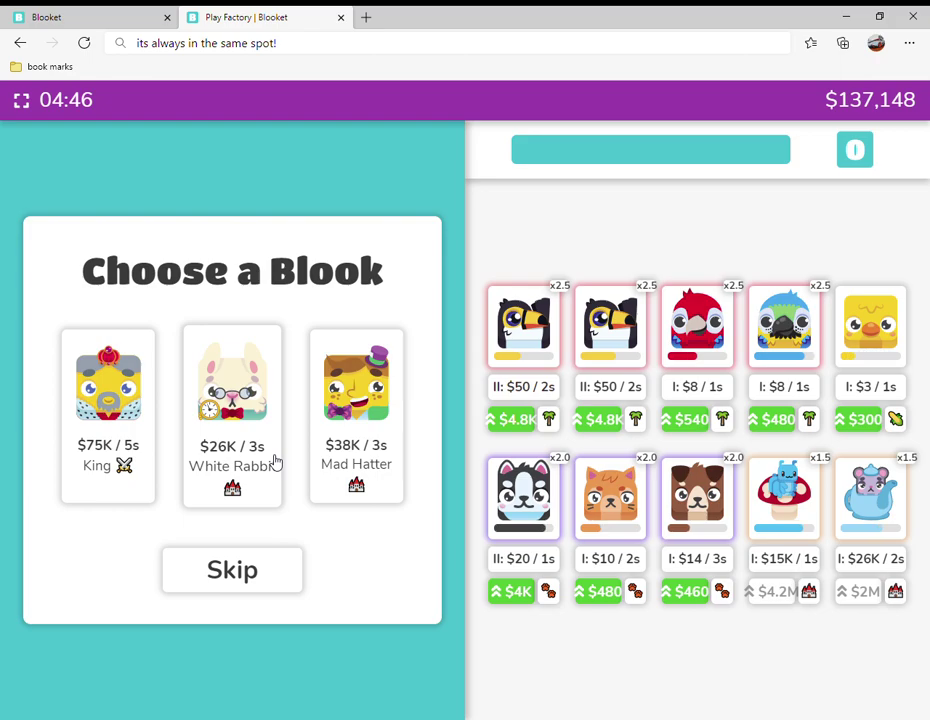
click(100, 400)
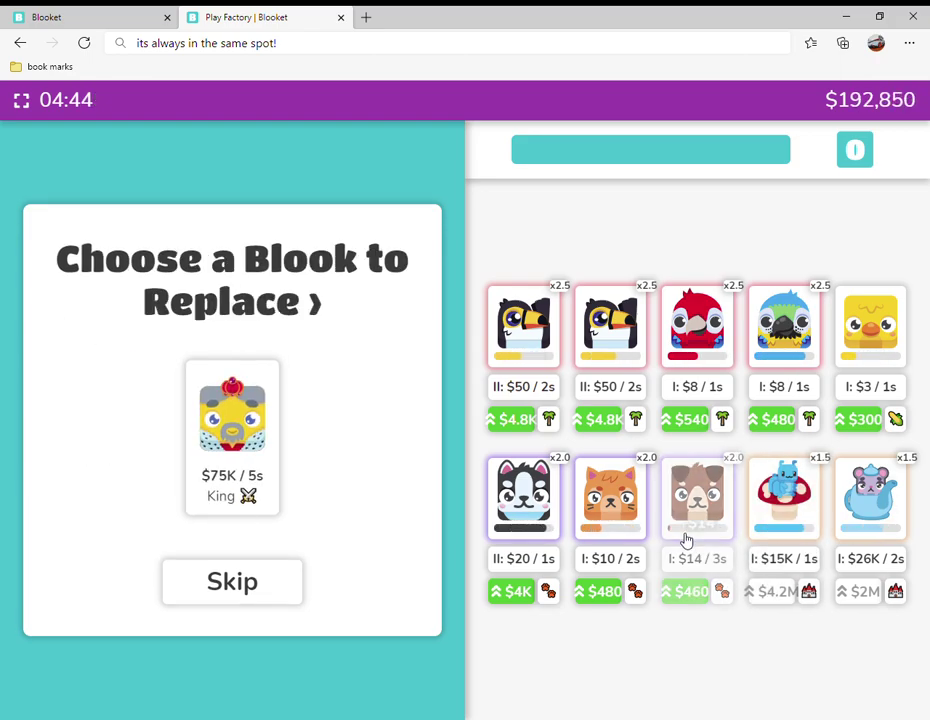
click(697, 495)
click(360, 43)
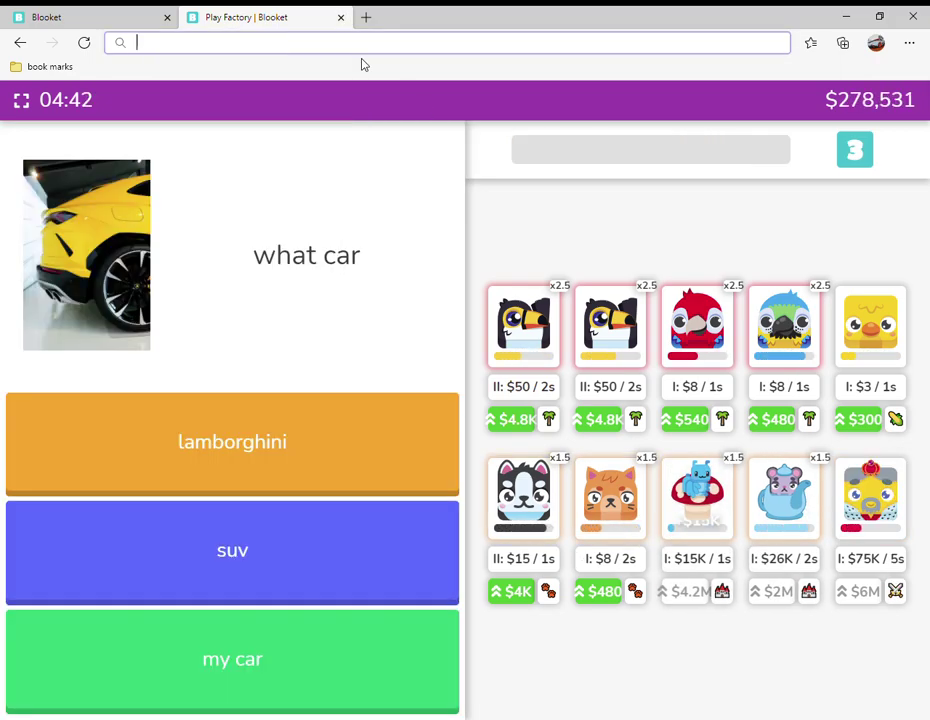
text(you always want kings!)
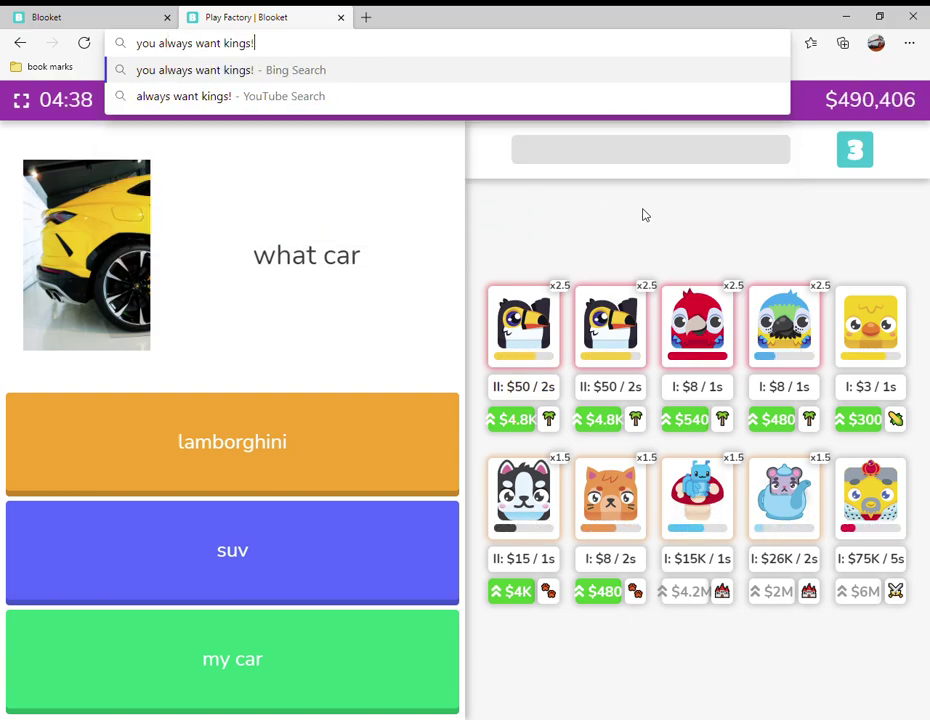
click(580, 276)
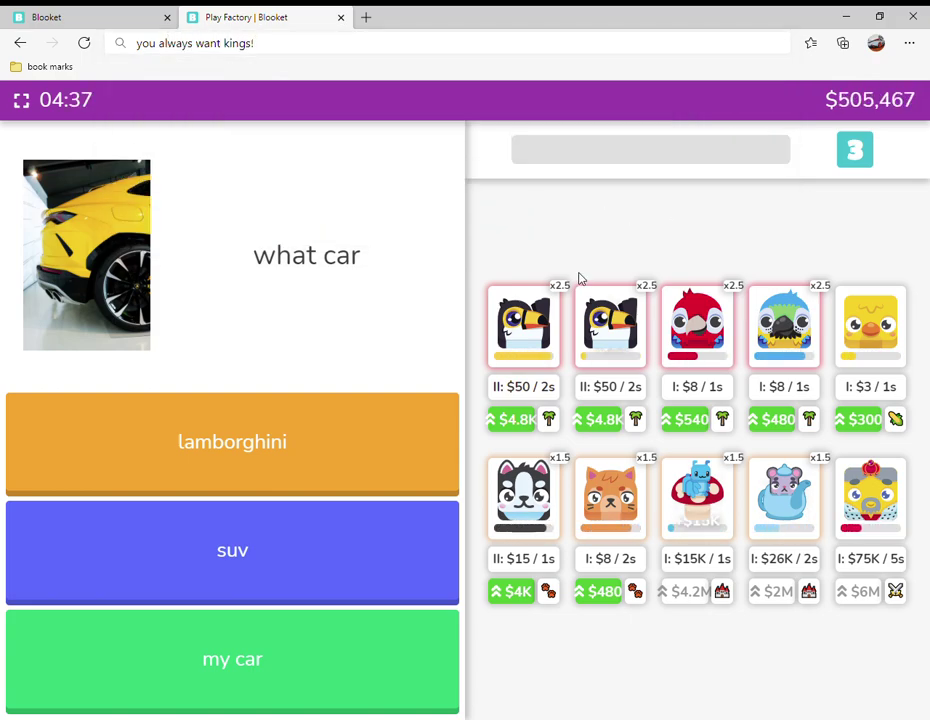
Upgrade both toucans to max and the parrots, chick, husky and cat to level IV.
click(517, 420)
click(604, 420)
click(775, 420)
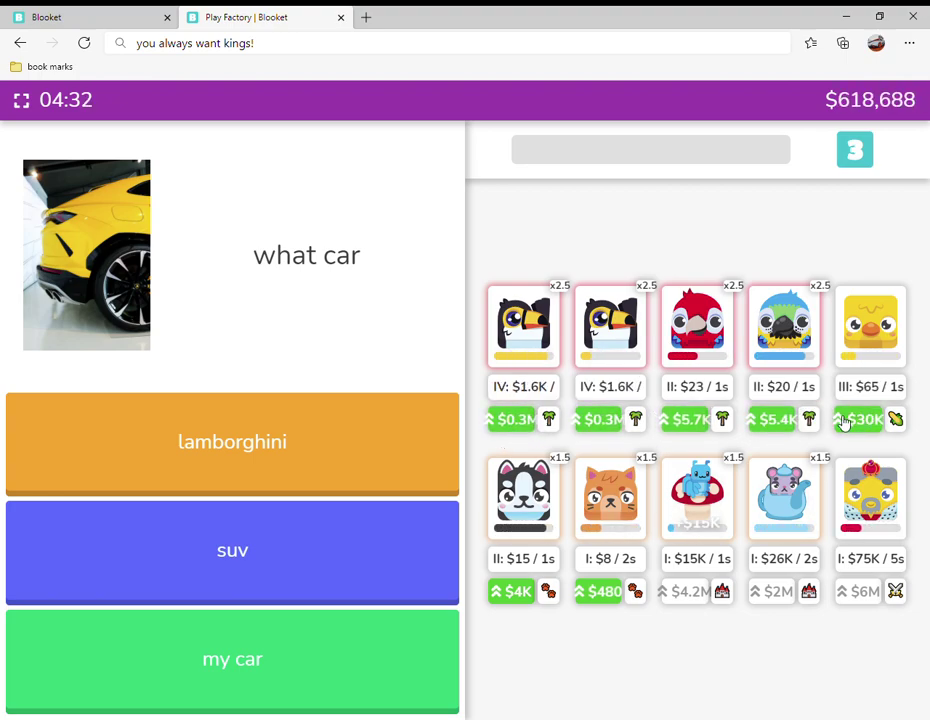
click(517, 591)
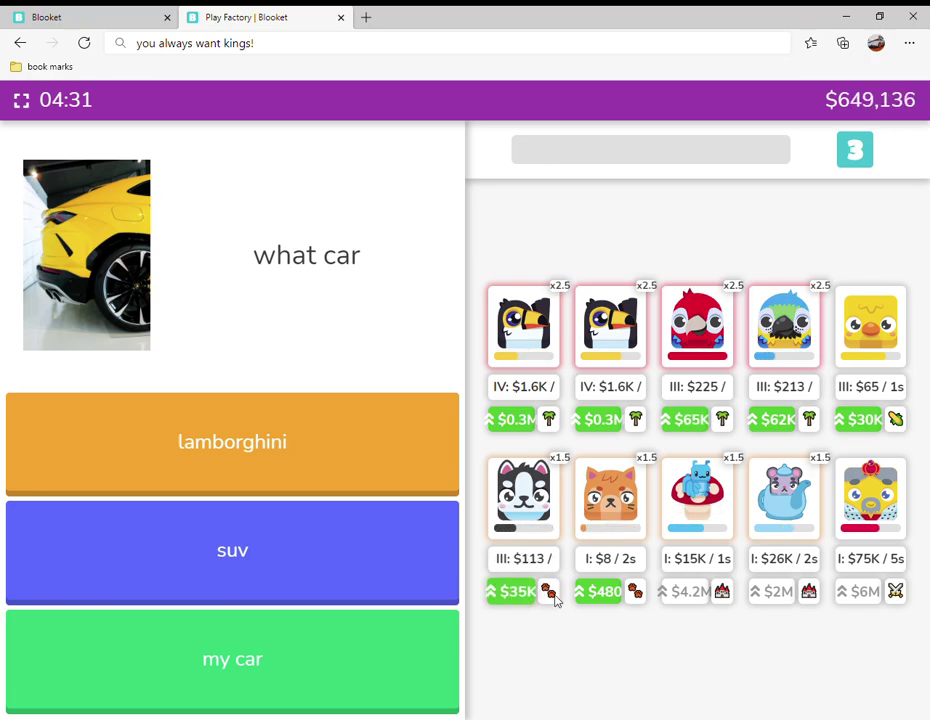
click(604, 591)
click(517, 419)
click(604, 419)
click(691, 419)
click(778, 420)
click(860, 419)
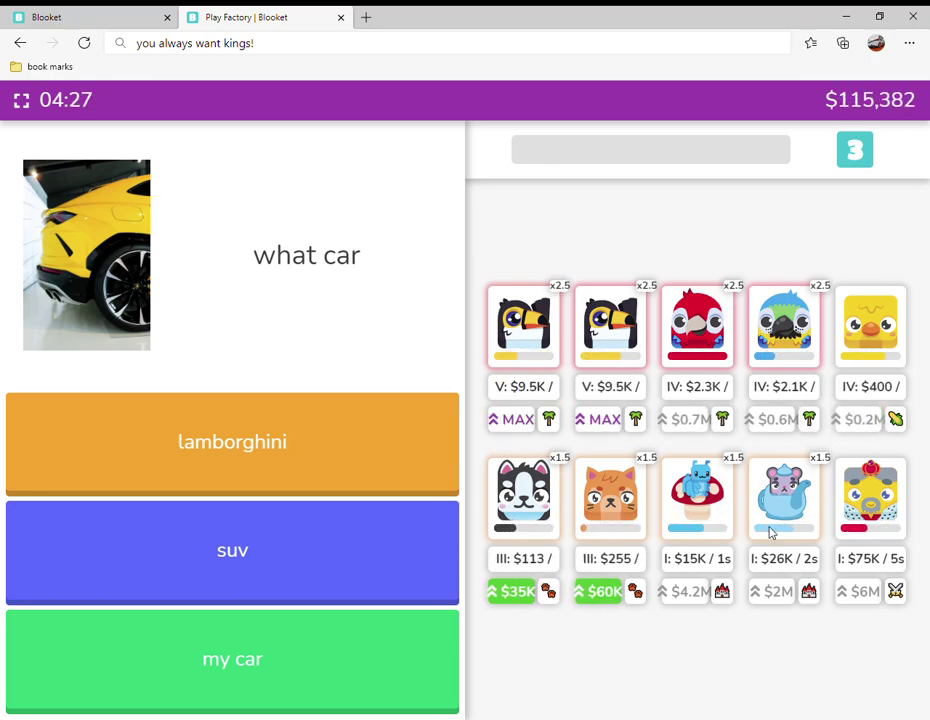
click(604, 591)
click(517, 591)
Answer lamborghini and swap a Dormouse in for the cat.
click(370, 440)
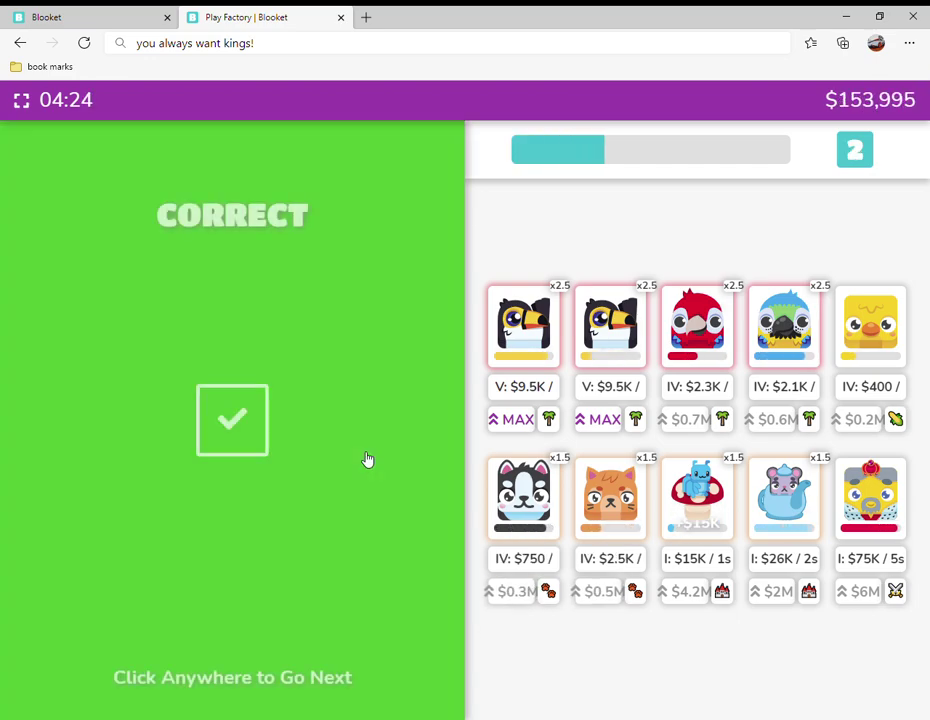
click(368, 460)
click(368, 445)
click(368, 445)
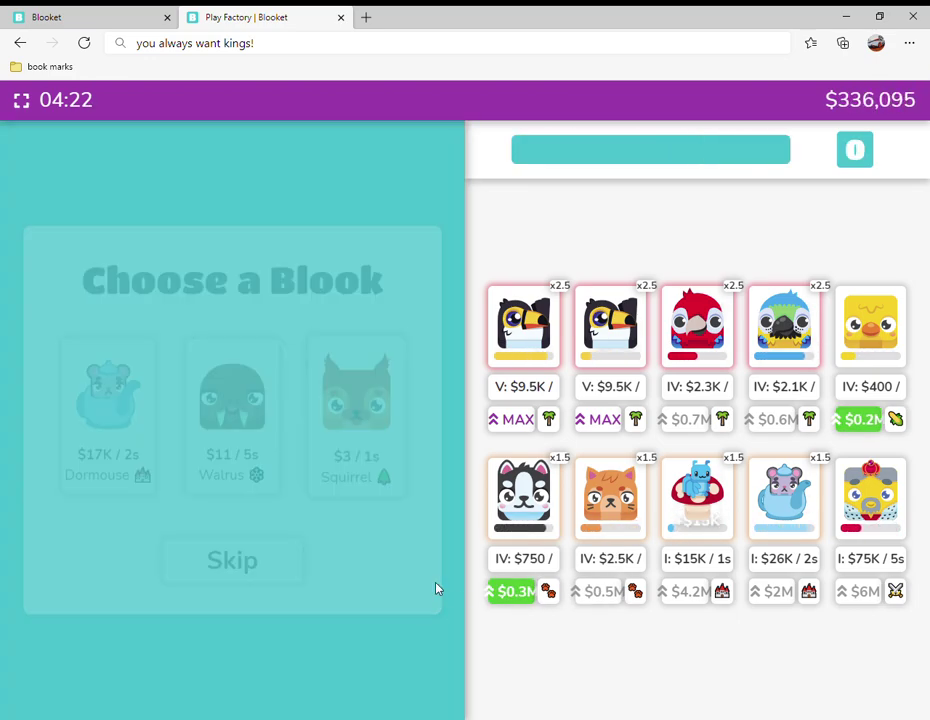
click(108, 410)
click(610, 495)
Answer four more questions correctly and choose the King of Hearts blook.
click(235, 445)
click(258, 447)
click(258, 445)
click(258, 445)
click(355, 410)
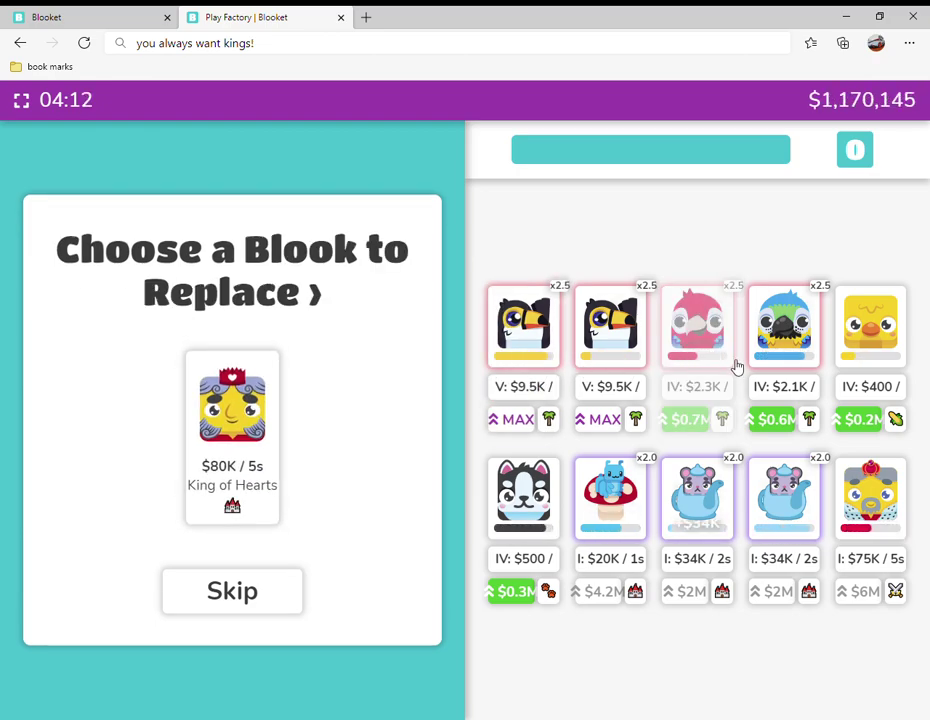
Place King of Hearts over the blue parrot; upgrade the red parrot, chick and husky.
click(748, 330)
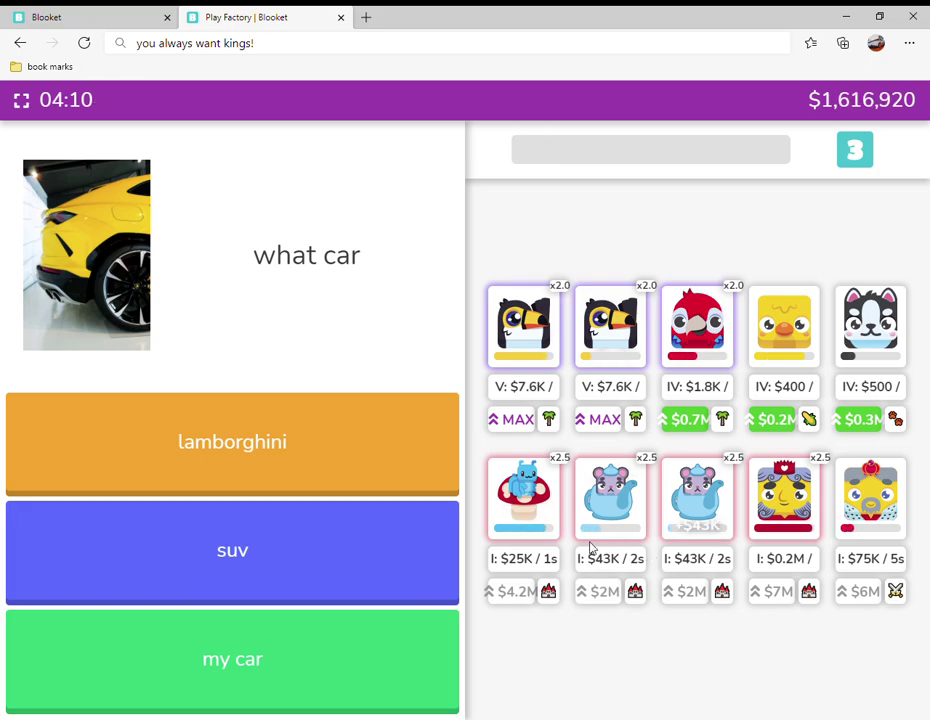
click(690, 419)
click(775, 419)
click(860, 419)
Answer the car questions with lamborghini, declining the offered blooks once.
click(325, 456)
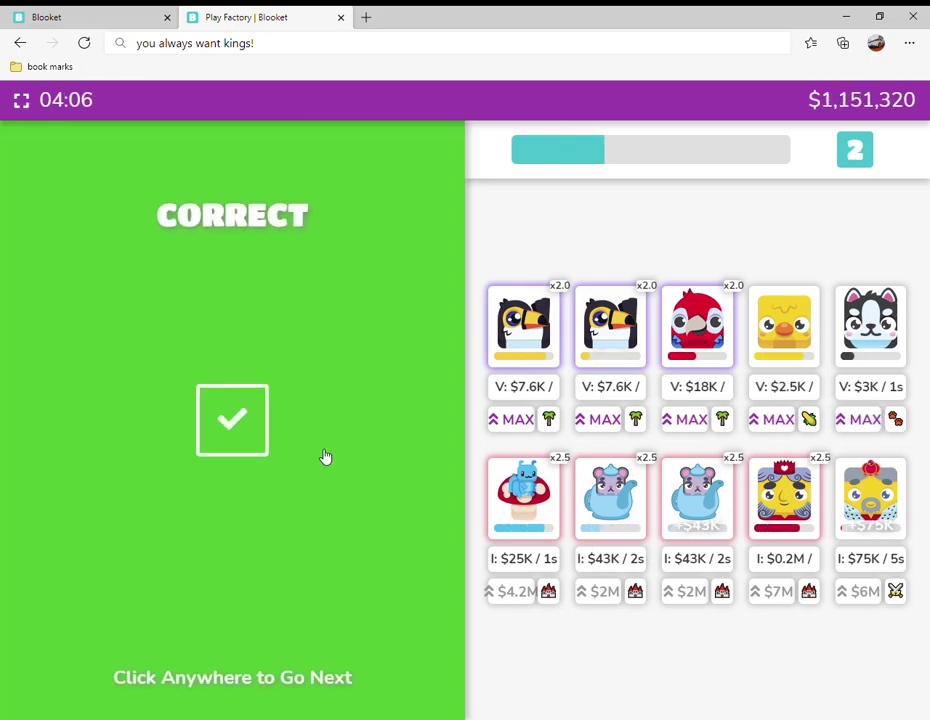
click(325, 456)
click(325, 456)
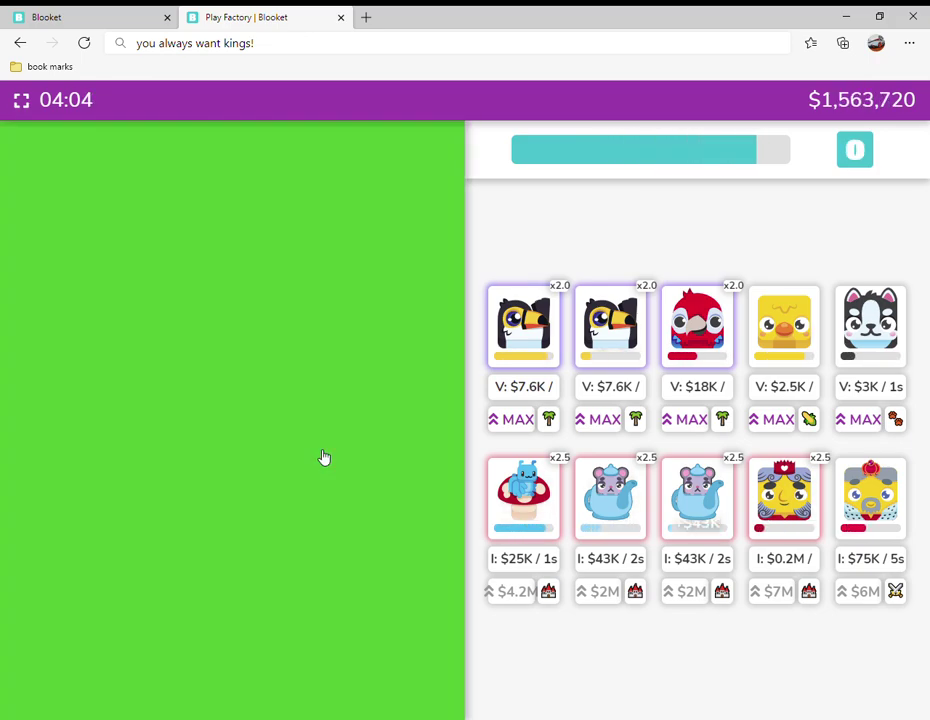
click(325, 456)
click(260, 560)
click(318, 452)
click(318, 452)
click(318, 452)
click(318, 452)
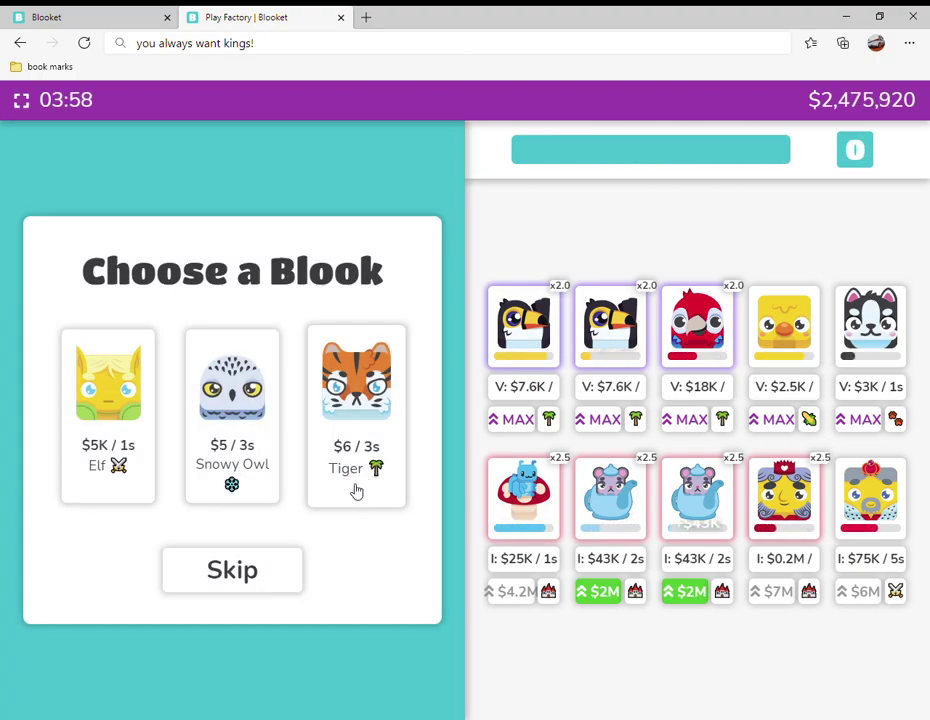
Swap the red parrot for an Elf; upgrade it and the second Dormouse to level II.
click(108, 440)
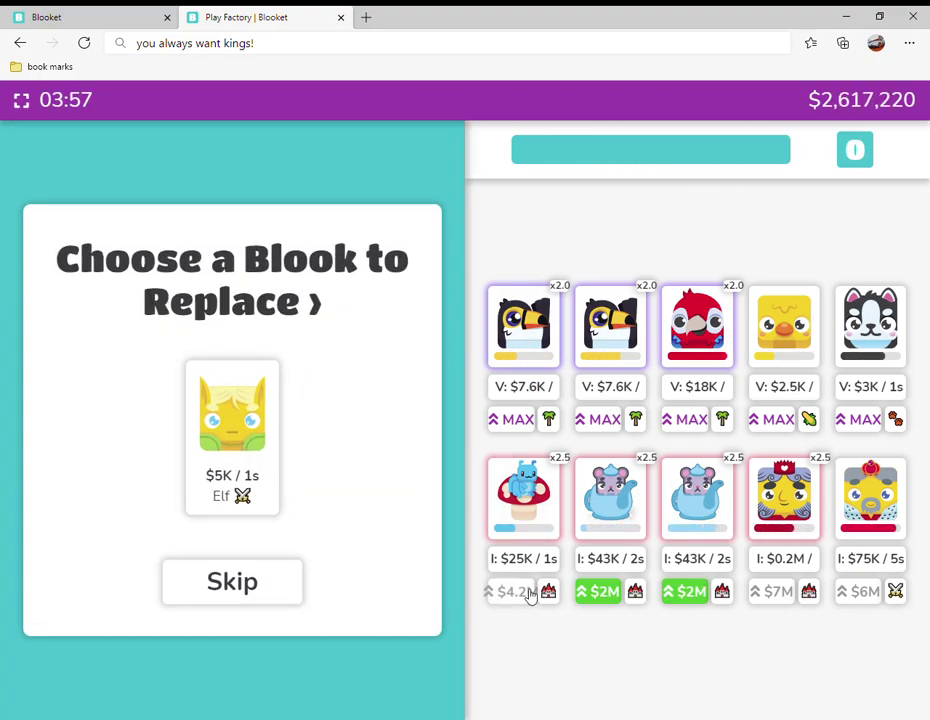
click(697, 330)
click(860, 592)
click(601, 593)
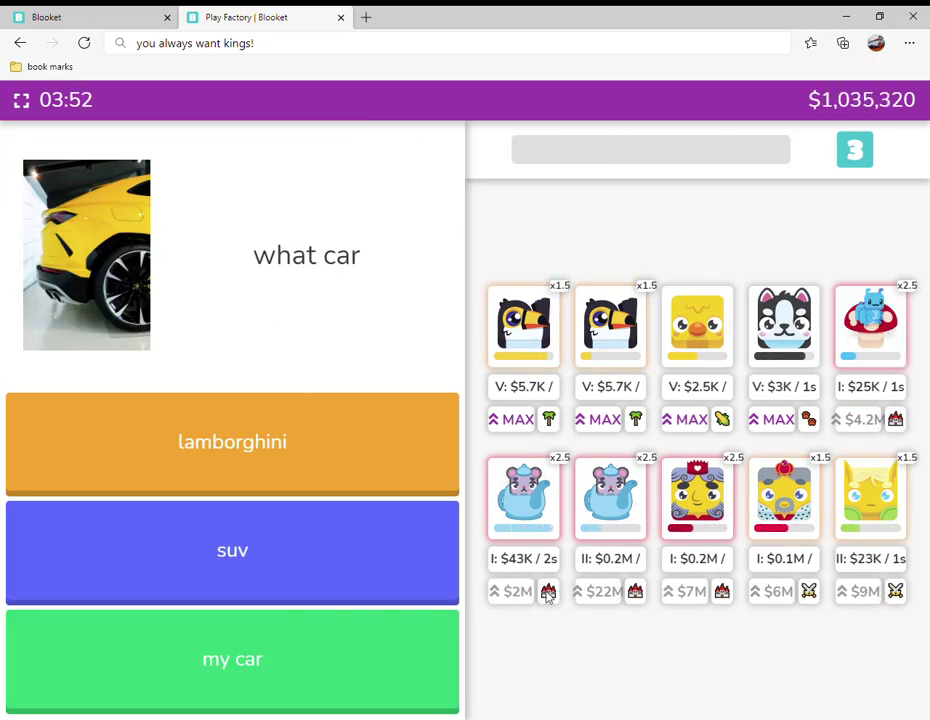
Answer four car questions correctly and upgrade the first Dormouse.
click(367, 447)
click(366, 426)
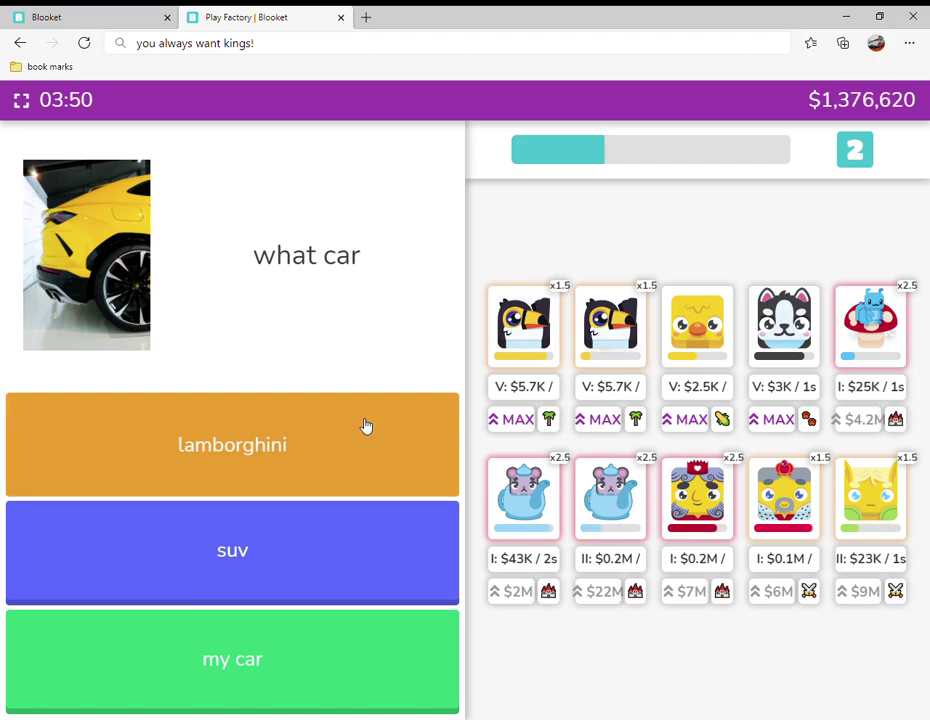
click(366, 426)
click(366, 426)
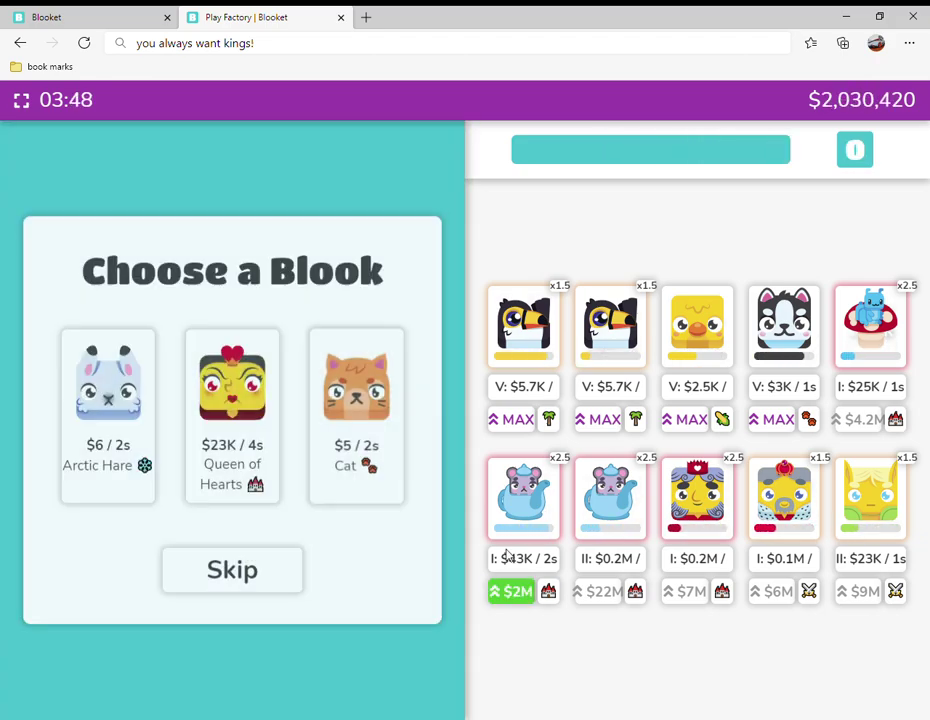
click(516, 591)
Replace the yellow chick with Queen of Hearts, raise it to level II, and answer three questions.
click(232, 410)
click(697, 325)
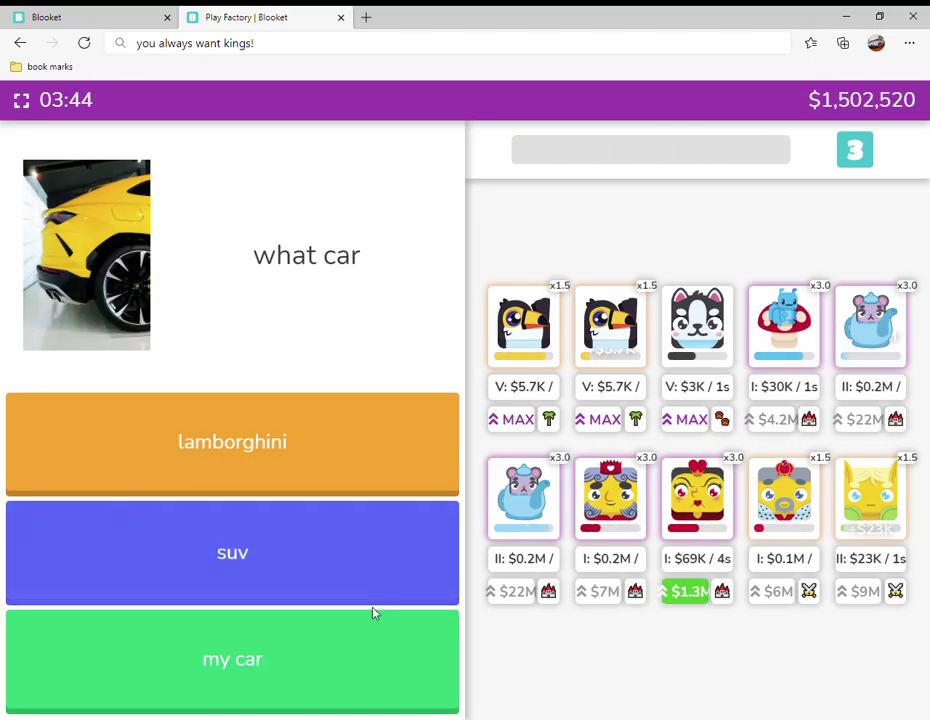
click(697, 591)
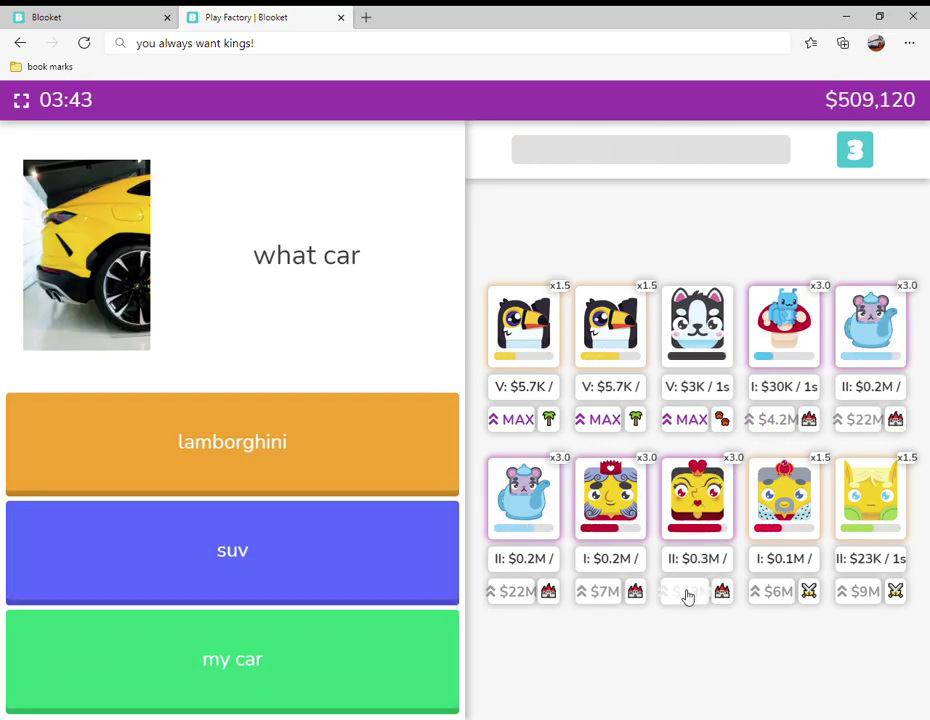
click(350, 488)
click(355, 478)
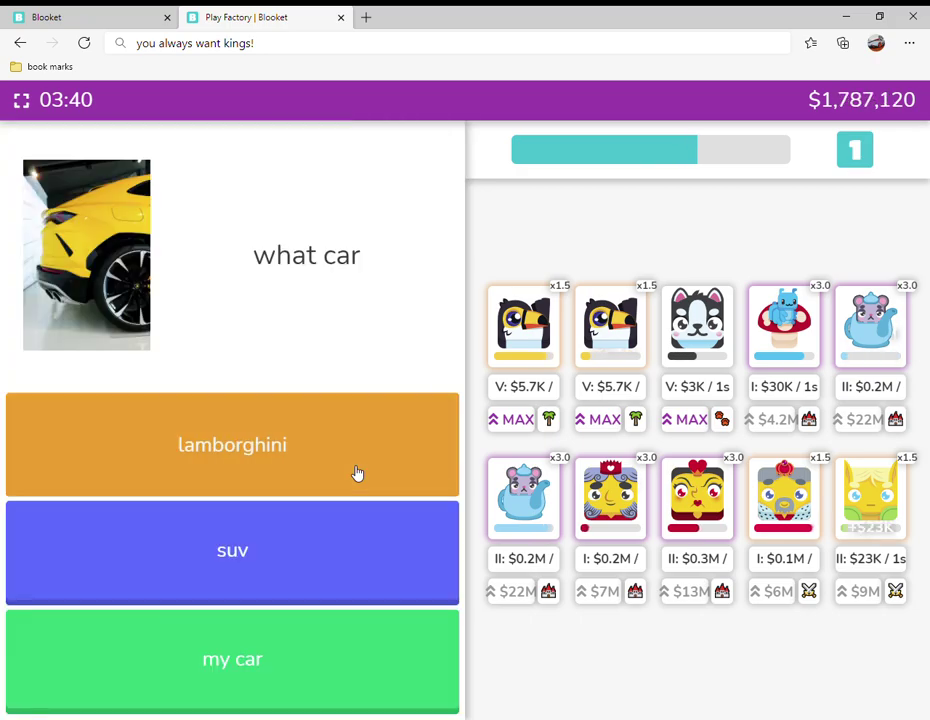
click(358, 472)
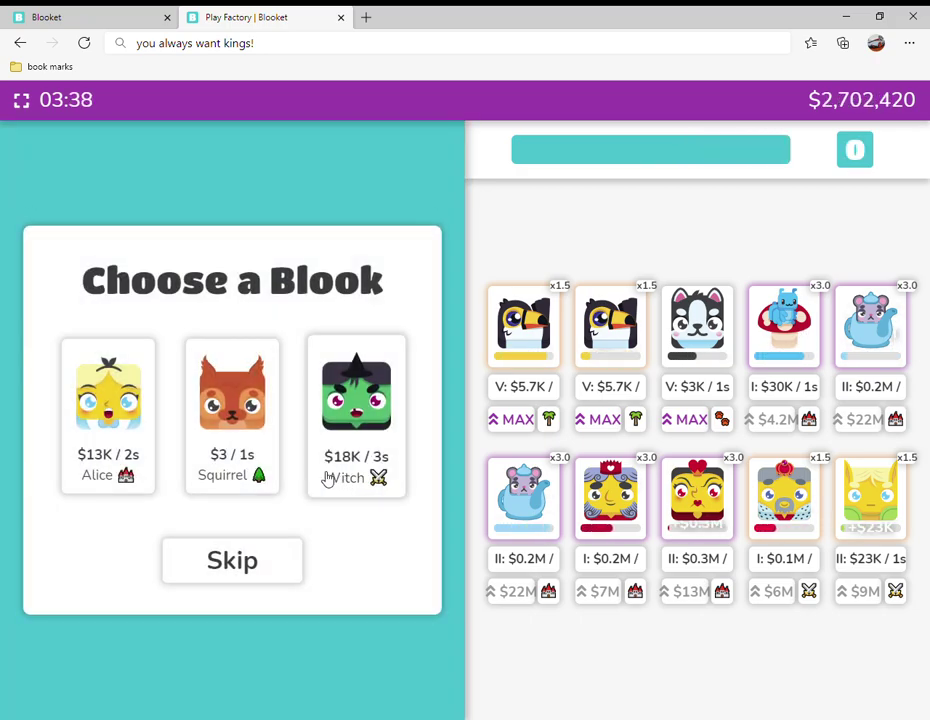
Swap a toucan for the Witch, upgrade it, and answer three car questions correctly.
click(356, 410)
click(523, 325)
click(857, 600)
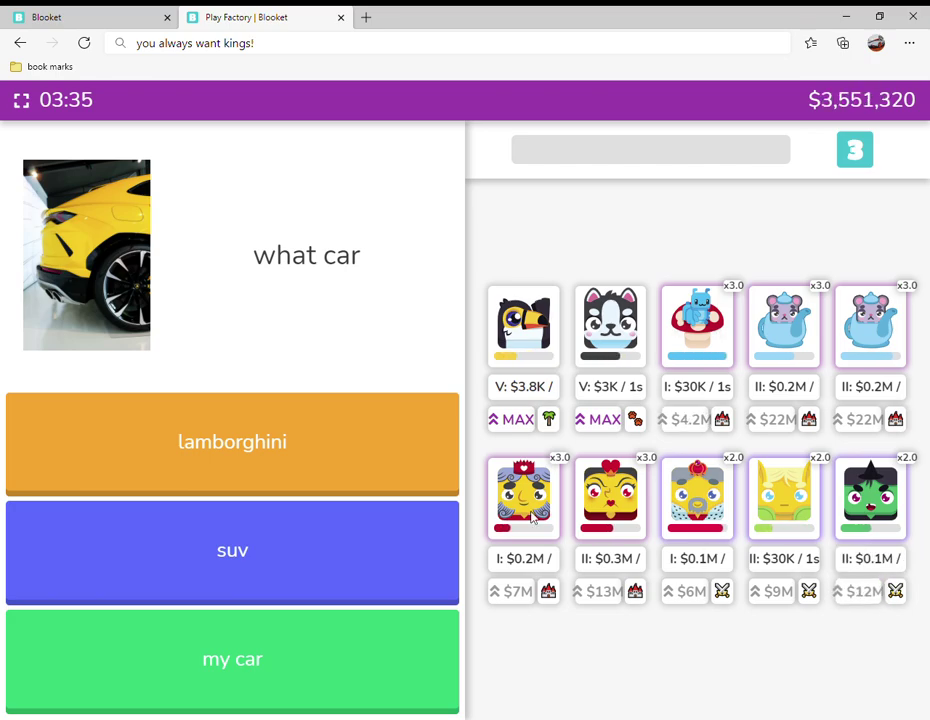
click(289, 430)
click(297, 444)
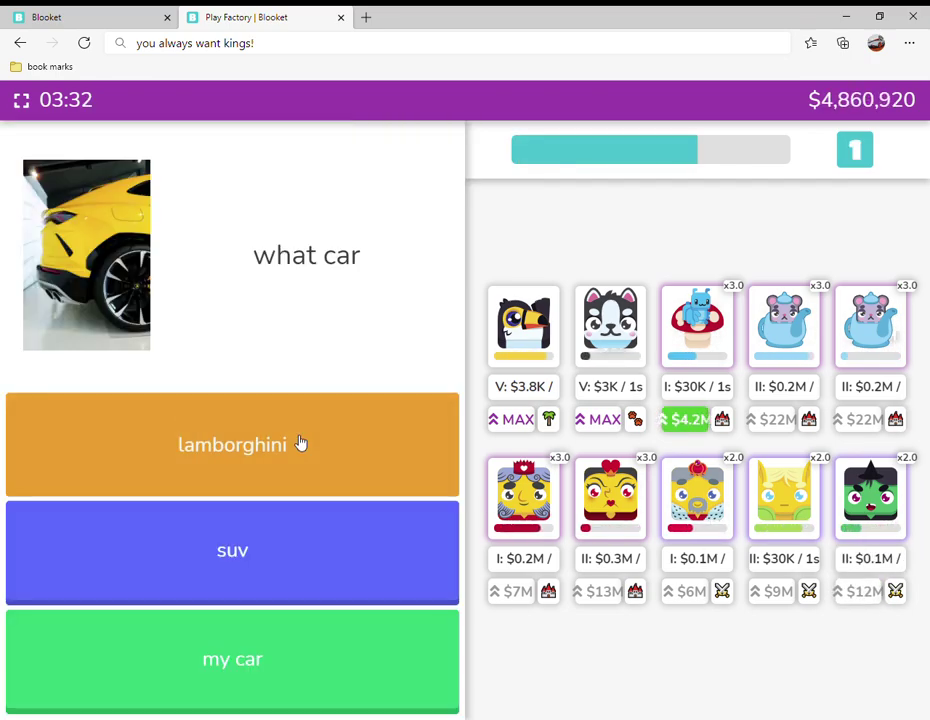
click(297, 440)
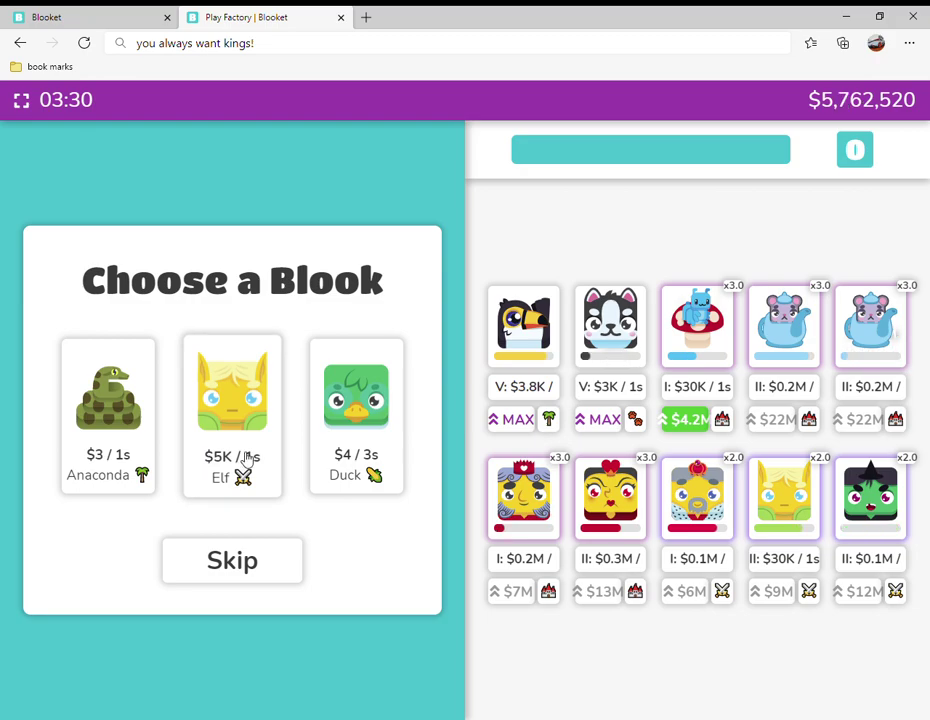
Put an Elf in place of the Toucan and upgrade an Elf and the King.
click(232, 400)
click(524, 330)
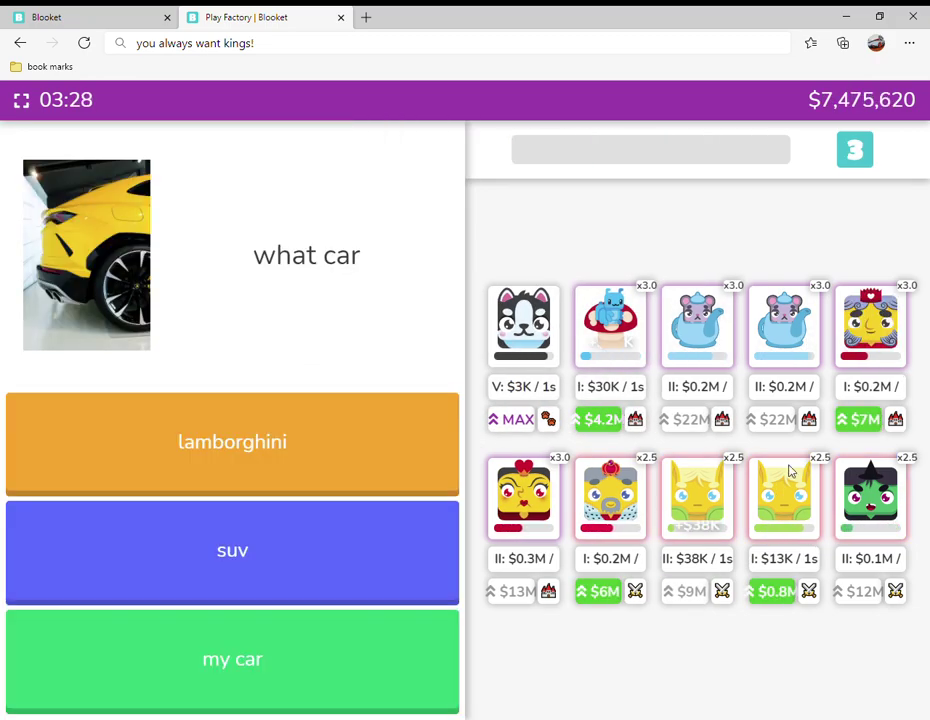
click(788, 596)
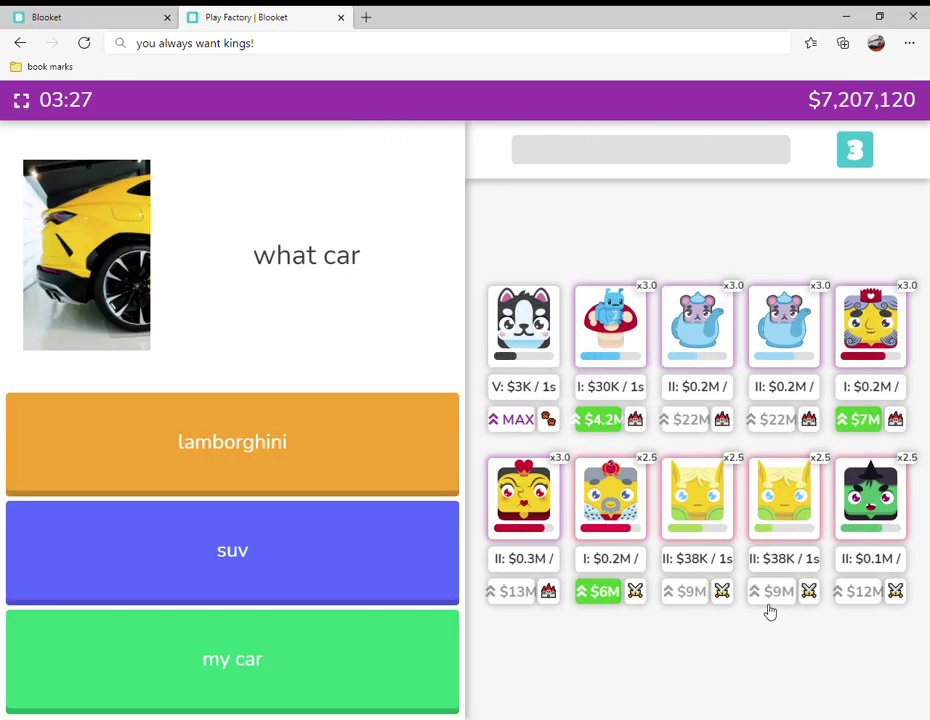
click(604, 592)
Answer lamborghini three times and upgrade the mushroom blook.
click(356, 446)
click(357, 445)
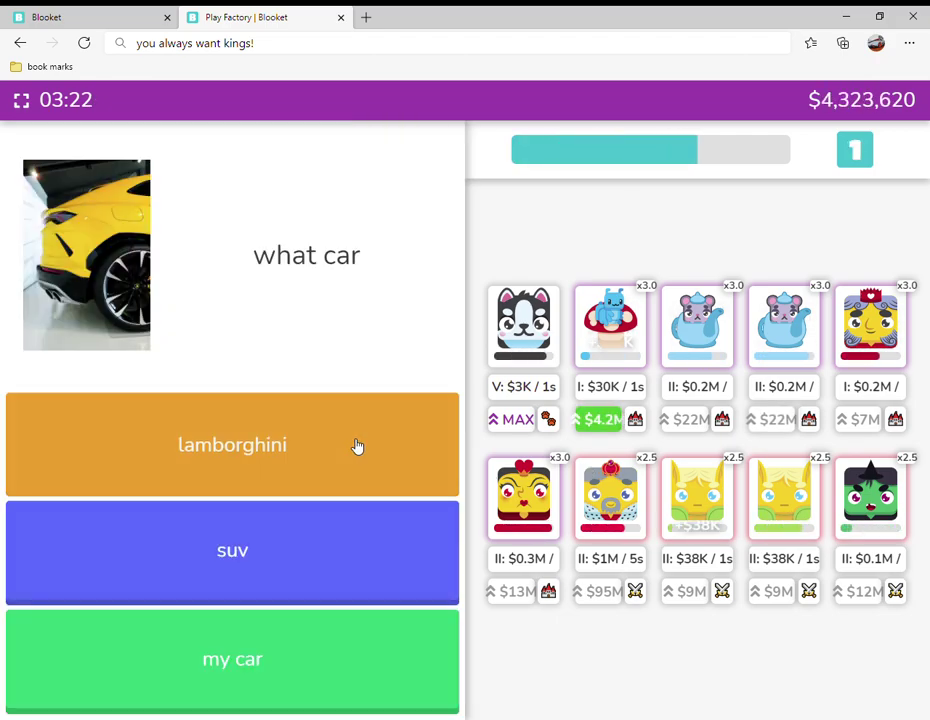
click(357, 445)
click(600, 419)
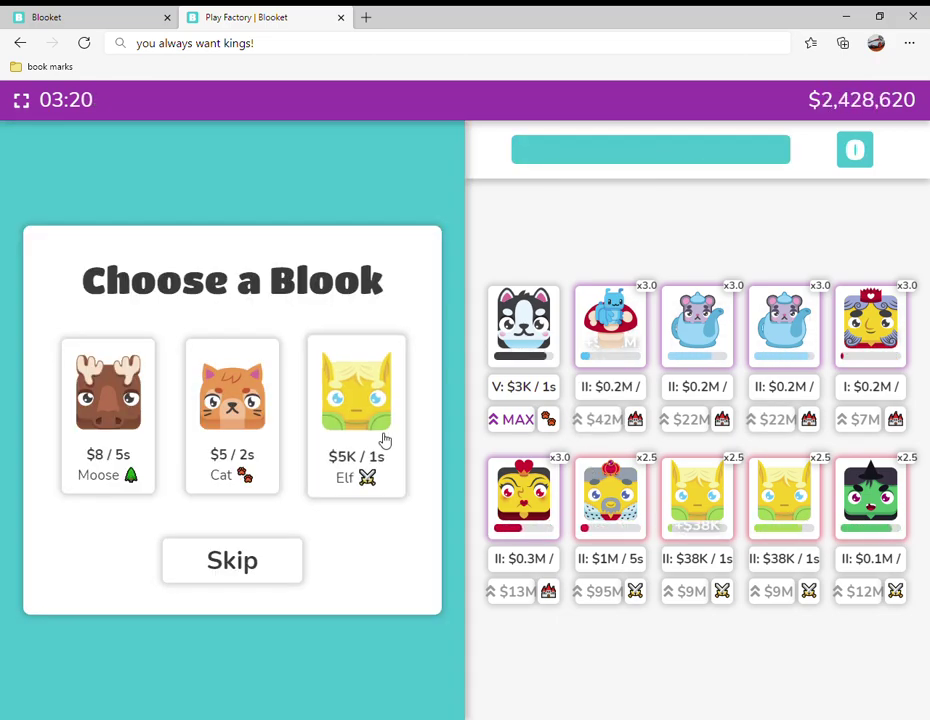
Replace the husky with an Elf, upgrade an Elf, and answer lamborghini.
click(356, 415)
click(523, 340)
click(776, 591)
click(380, 487)
Answer lamborghini six times, skipping two Choose a Blook offers.
click(377, 483)
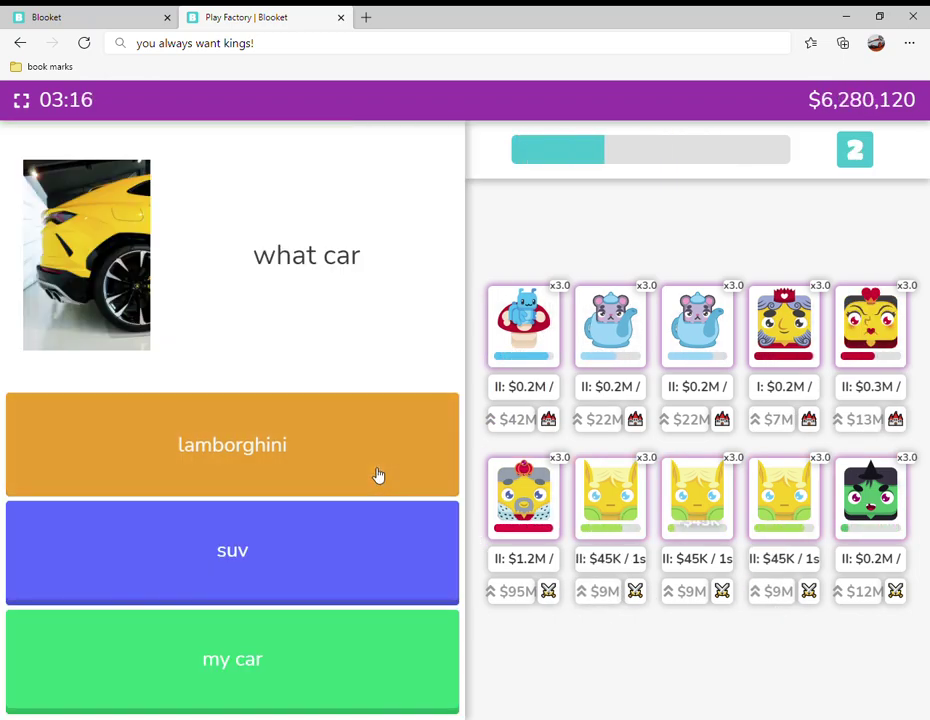
click(378, 476)
click(378, 470)
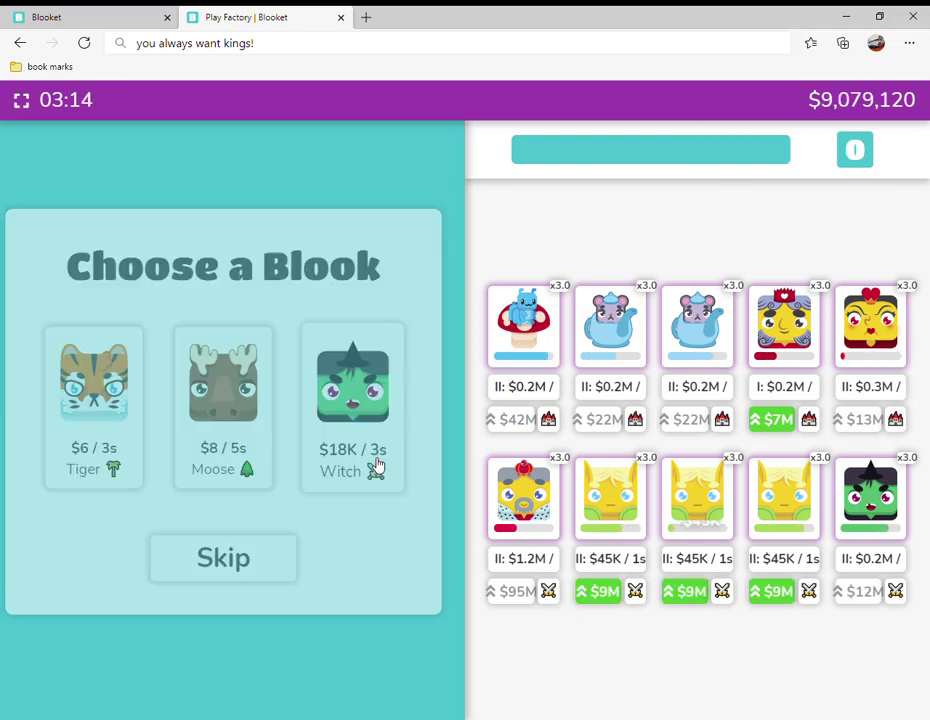
click(285, 560)
click(295, 445)
click(295, 445)
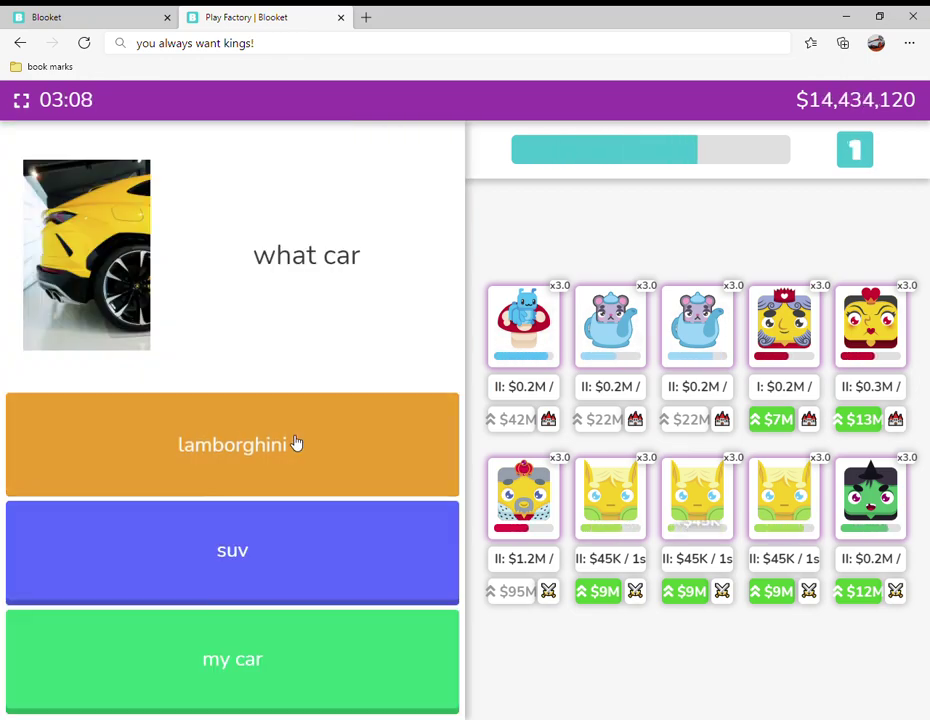
click(295, 444)
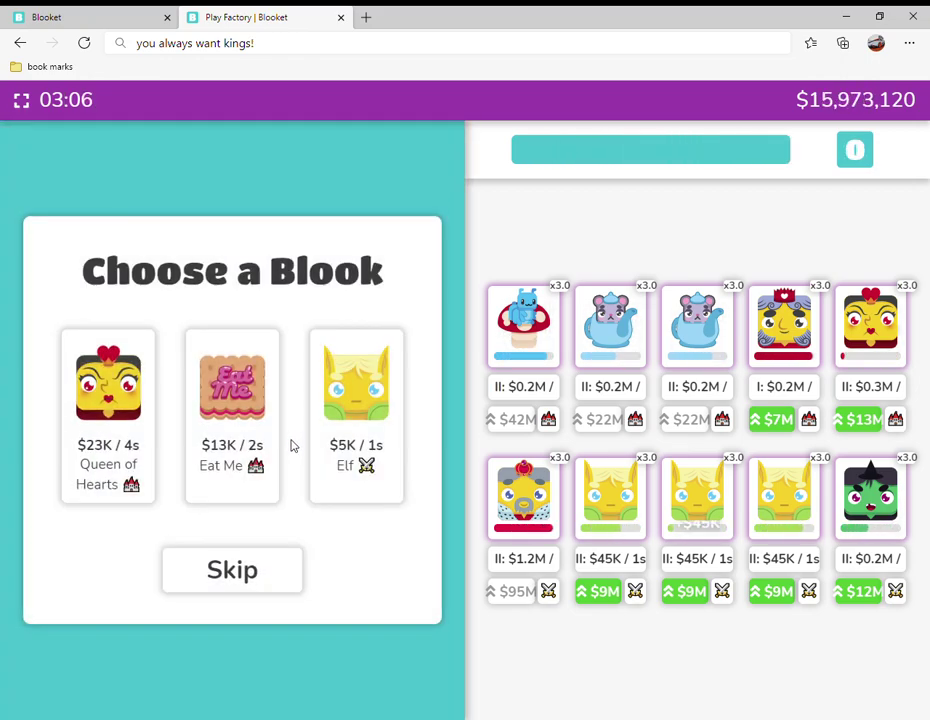
click(255, 570)
Answer three car questions and upgrade two Elves to level III for $9M each.
click(300, 462)
click(310, 462)
click(308, 464)
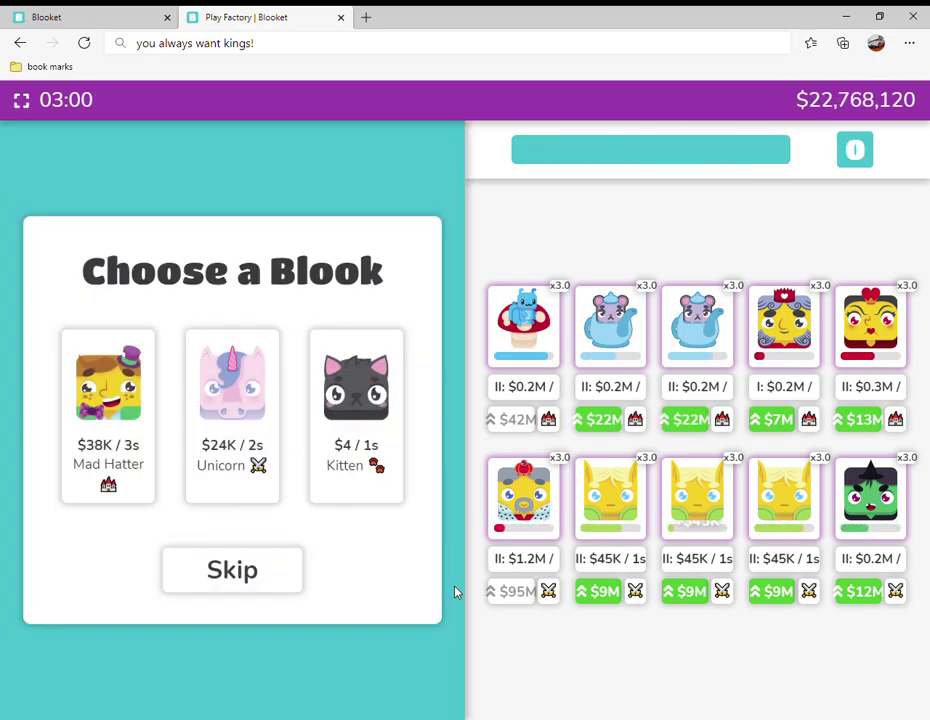
click(607, 593)
click(694, 593)
Skip the offered blooks and answer two more car questions correctly.
click(295, 565)
click(350, 447)
click(350, 447)
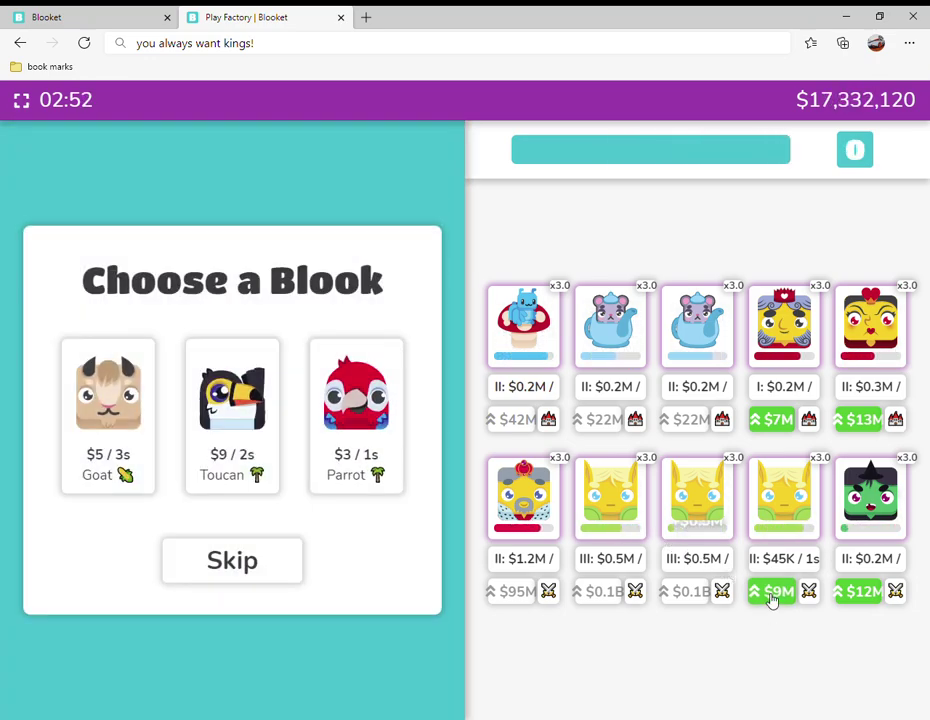
Upgrade the third Elf to level III, skip the offer, and answer three questions.
click(771, 598)
click(289, 560)
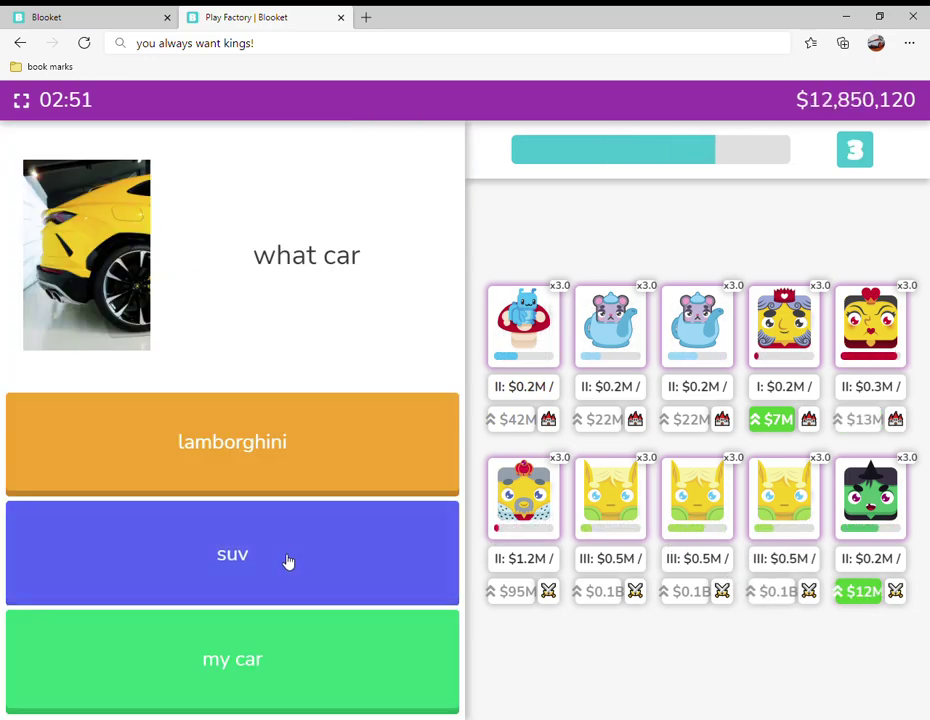
click(330, 449)
click(330, 449)
click(330, 449)
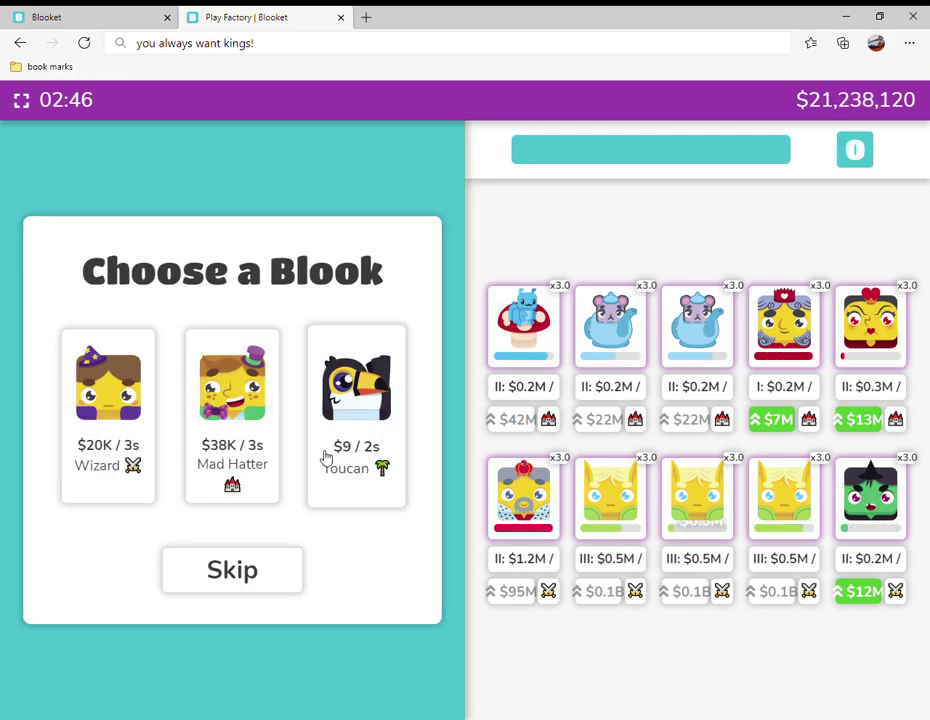
Skip the blook offer and answer four car questions with lamborghini.
click(282, 563)
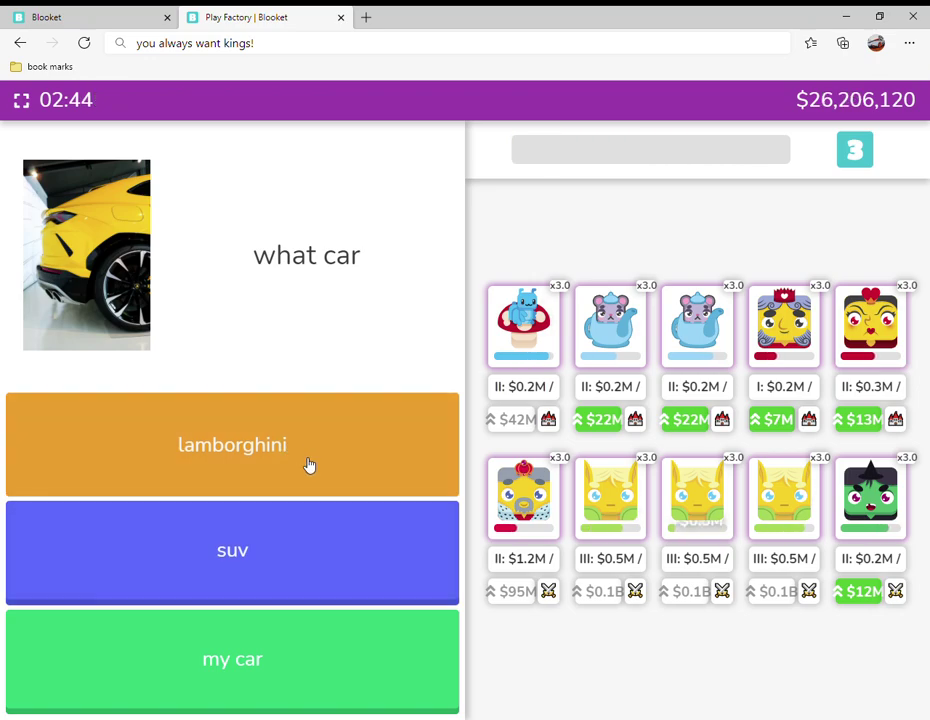
click(309, 464)
click(316, 461)
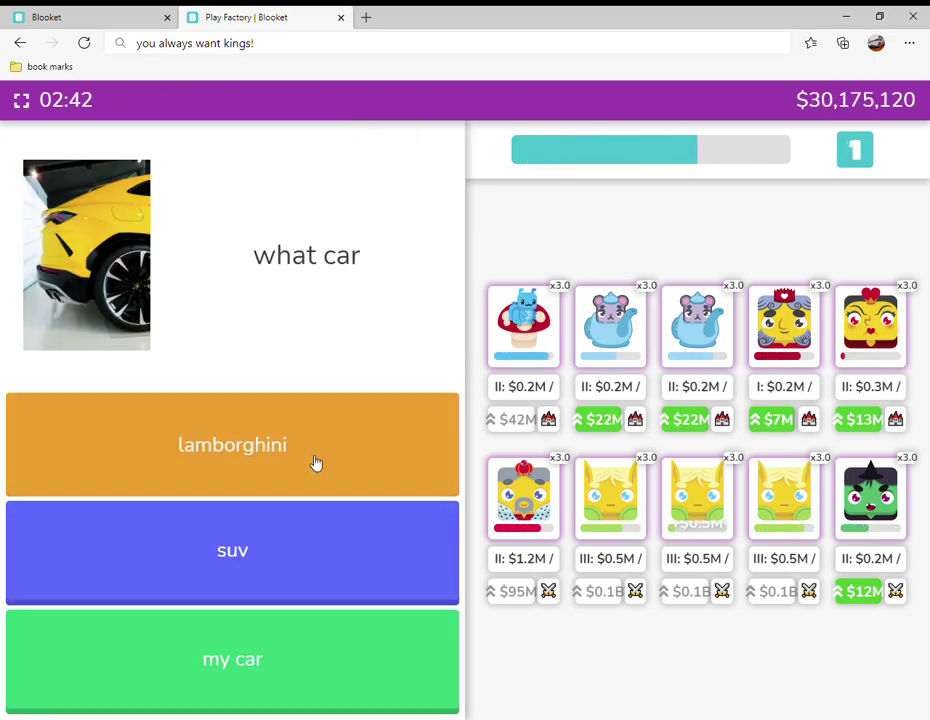
click(316, 461)
click(316, 461)
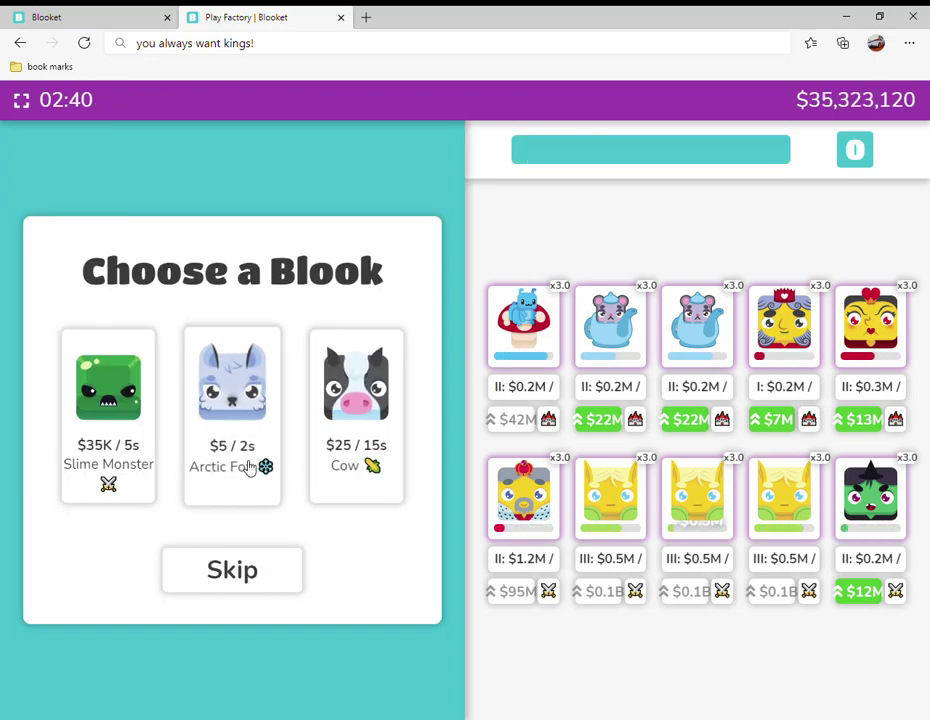
Replace an Elf with a Slime Monster, upgrade it and the Witch, and answer once.
click(108, 440)
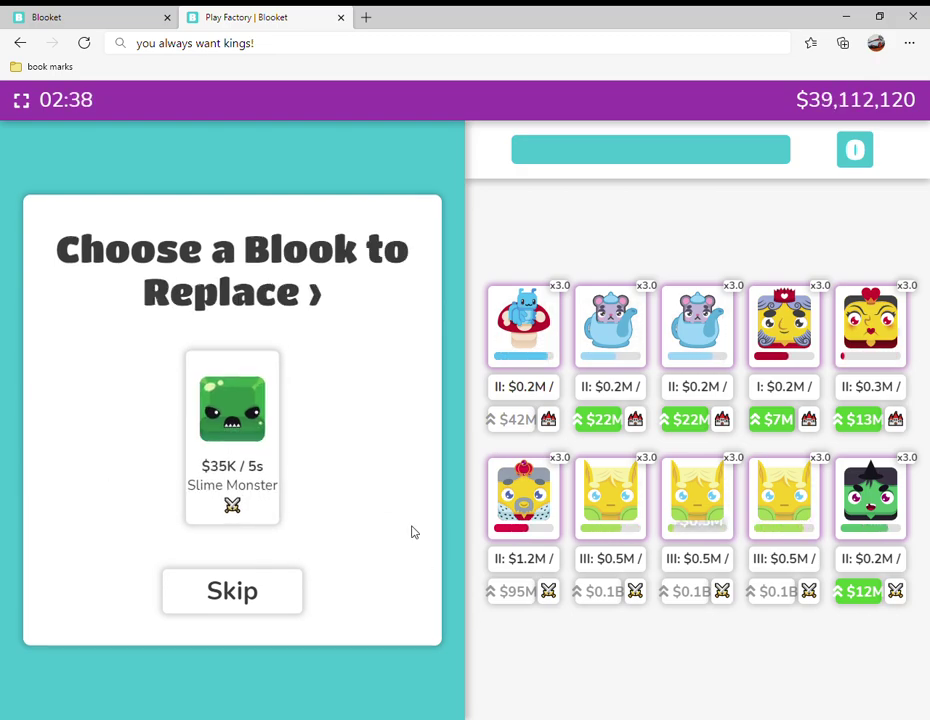
click(783, 510)
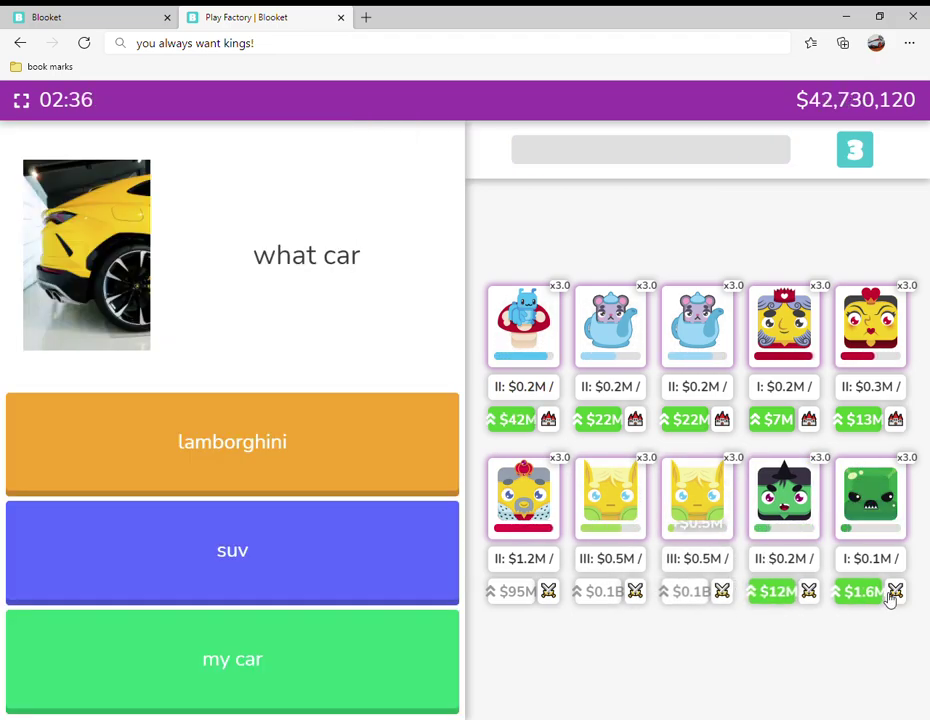
click(870, 592)
click(783, 592)
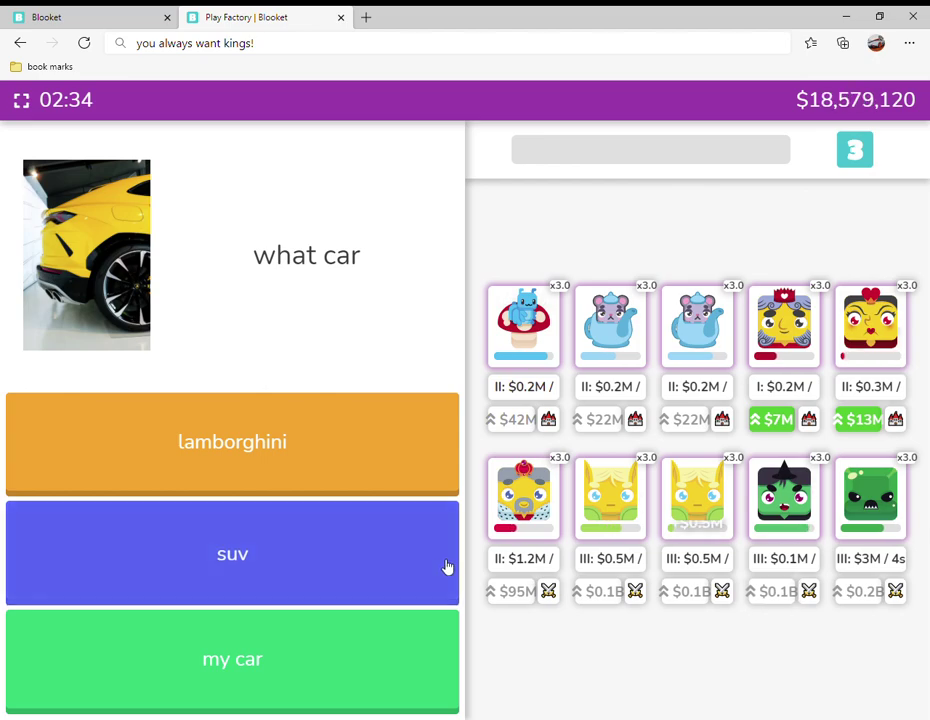
click(276, 492)
Upgrade the fourth and fifth top-row blooks and answer three car questions.
click(775, 419)
click(870, 419)
click(340, 450)
click(330, 447)
click(330, 447)
Keep answering lamborghini, skipping two more blook offers.
click(290, 553)
click(278, 468)
click(283, 453)
click(283, 453)
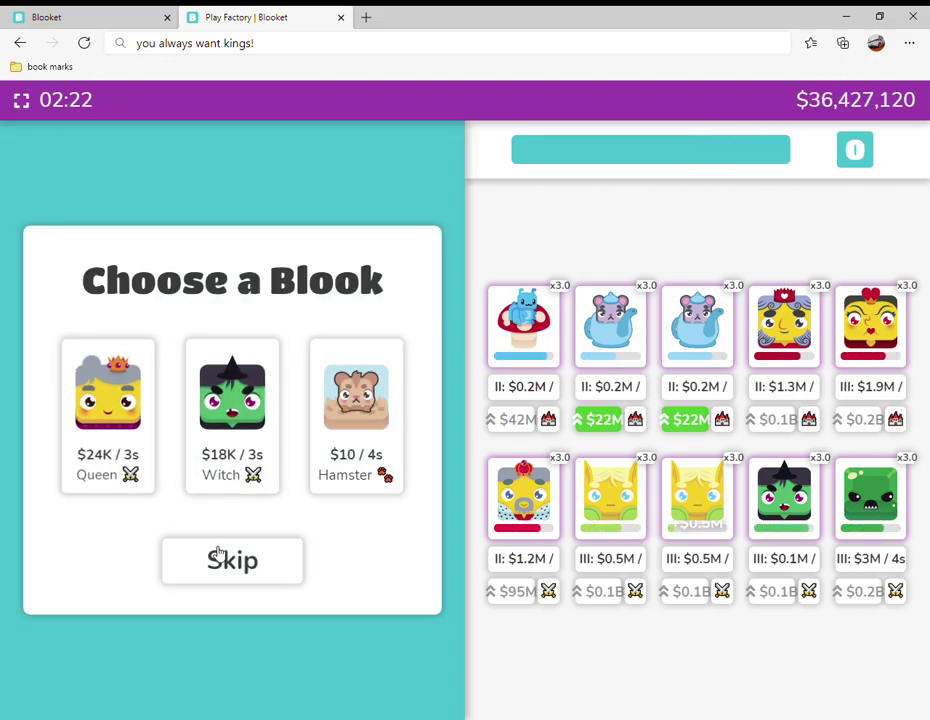
click(216, 560)
click(250, 460)
click(258, 445)
Answer correctly, put Eat Me in place of an Elf, and upgrade it.
click(260, 442)
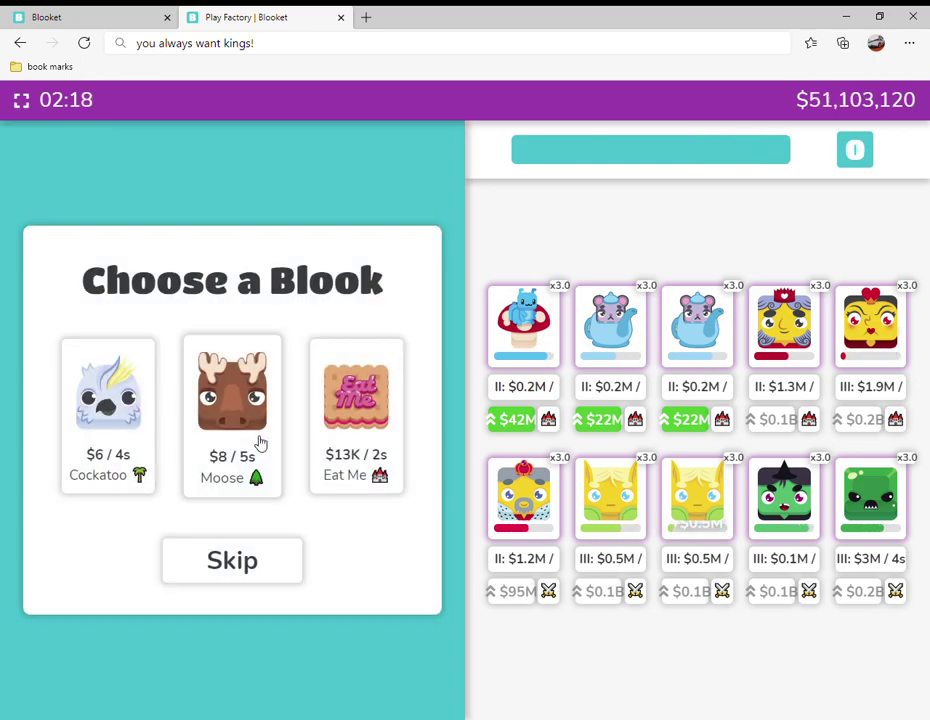
click(356, 410)
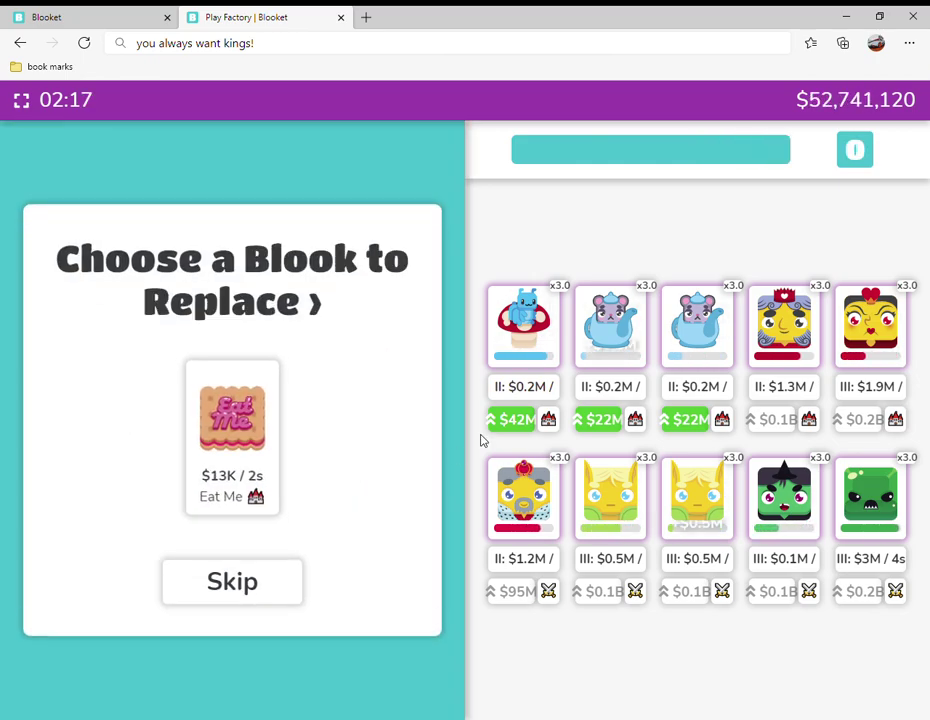
click(690, 532)
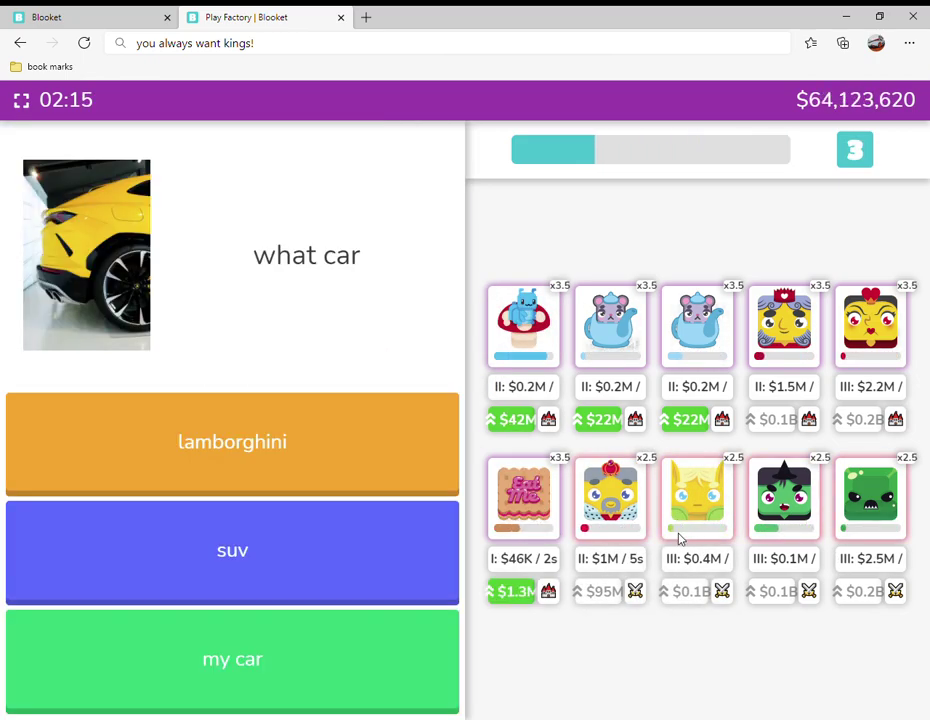
click(505, 595)
Answer seven car questions with lamborghini, skipping one blook offer.
click(407, 460)
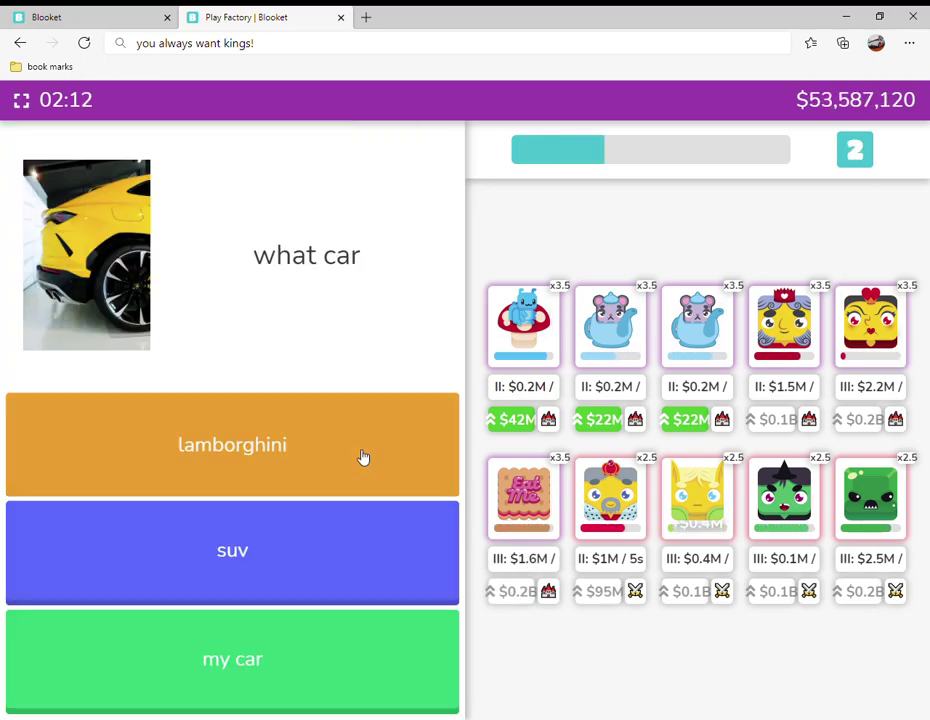
click(363, 457)
click(363, 457)
click(255, 569)
click(327, 465)
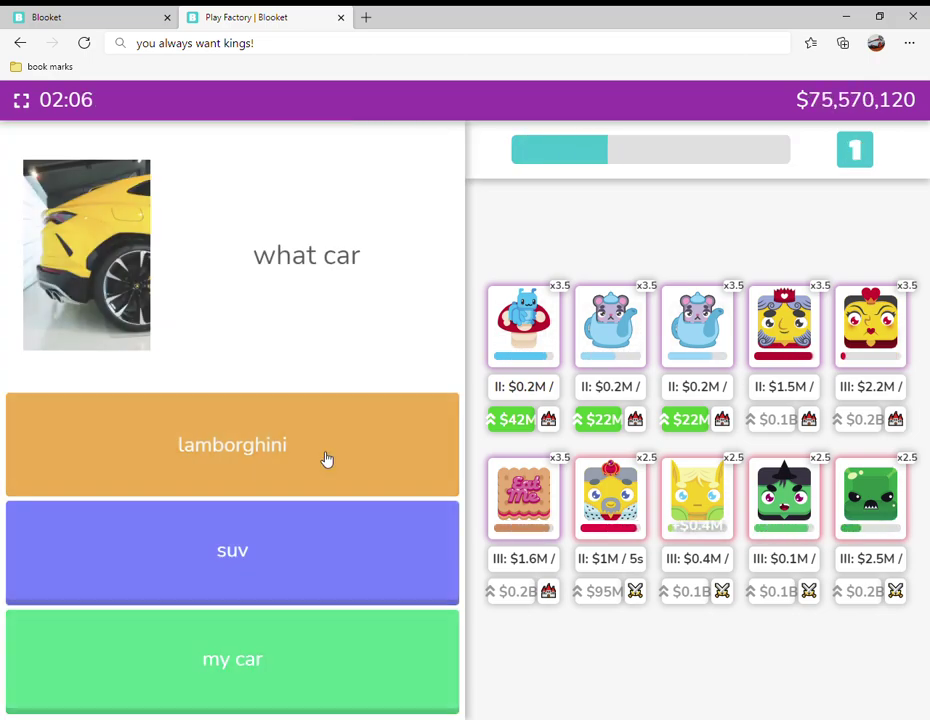
click(327, 455)
click(259, 451)
click(195, 475)
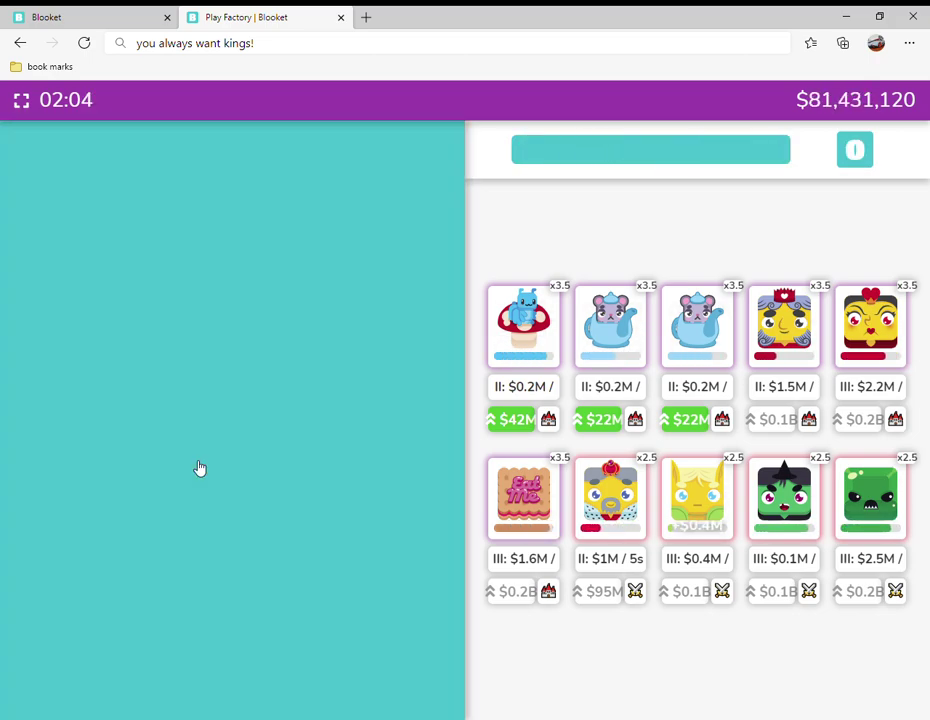
Skip the offered blooks and answer four more car questions correctly.
click(228, 555)
click(237, 461)
click(240, 452)
click(240, 452)
click(240, 455)
click(240, 455)
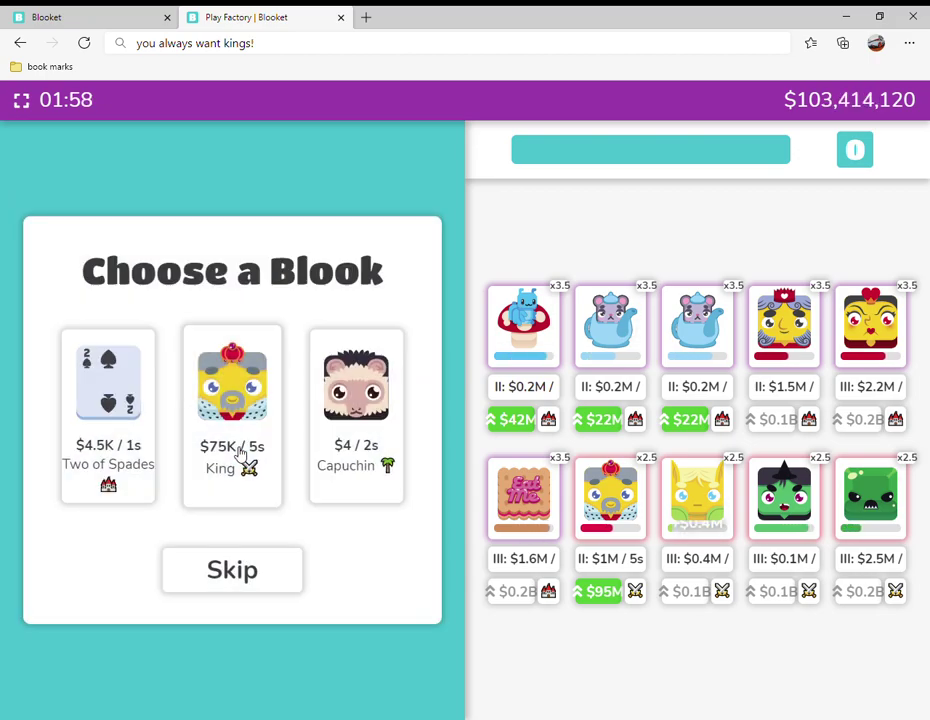
Put a King in place of Eat Me; upgrade it and the fourth top-row blook to level III.
click(240, 452)
click(523, 495)
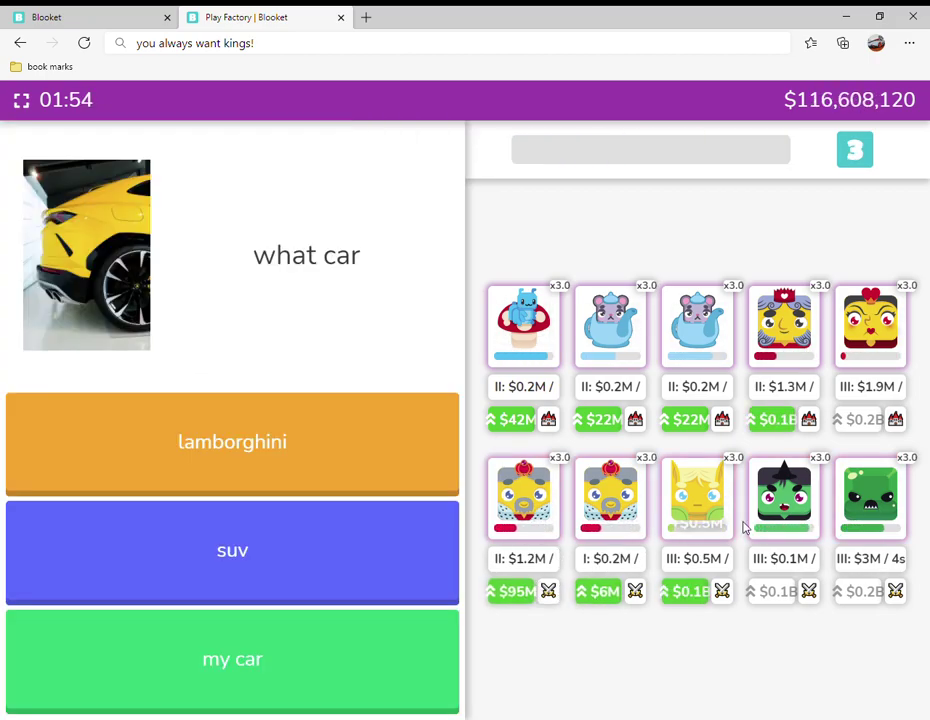
click(783, 420)
click(604, 592)
Answer three car questions, skip the blook offer, and select the address-bar message.
click(392, 444)
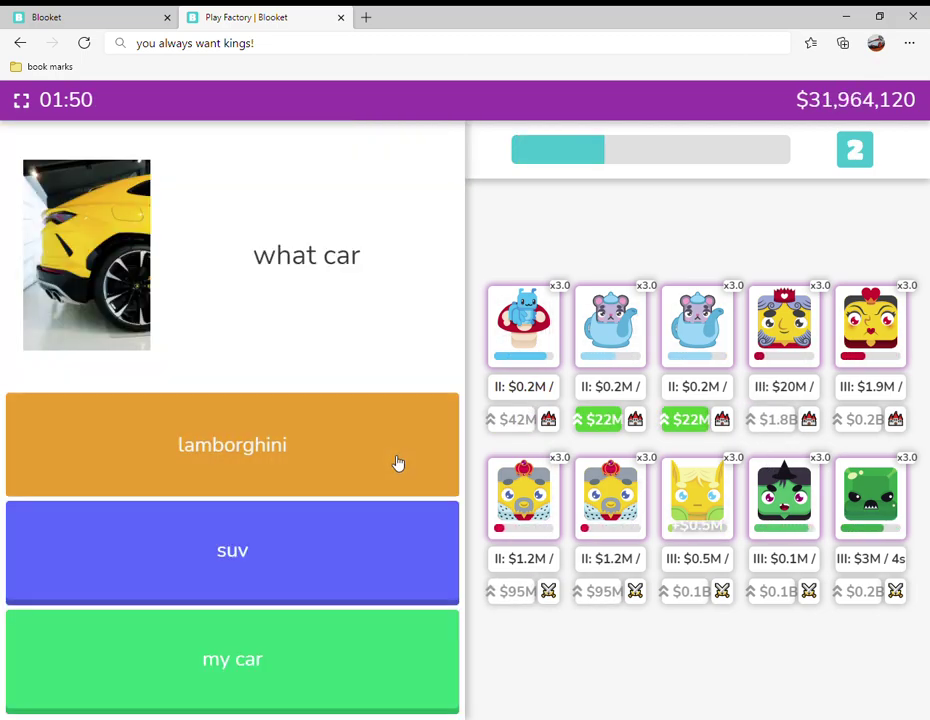
click(396, 460)
click(398, 463)
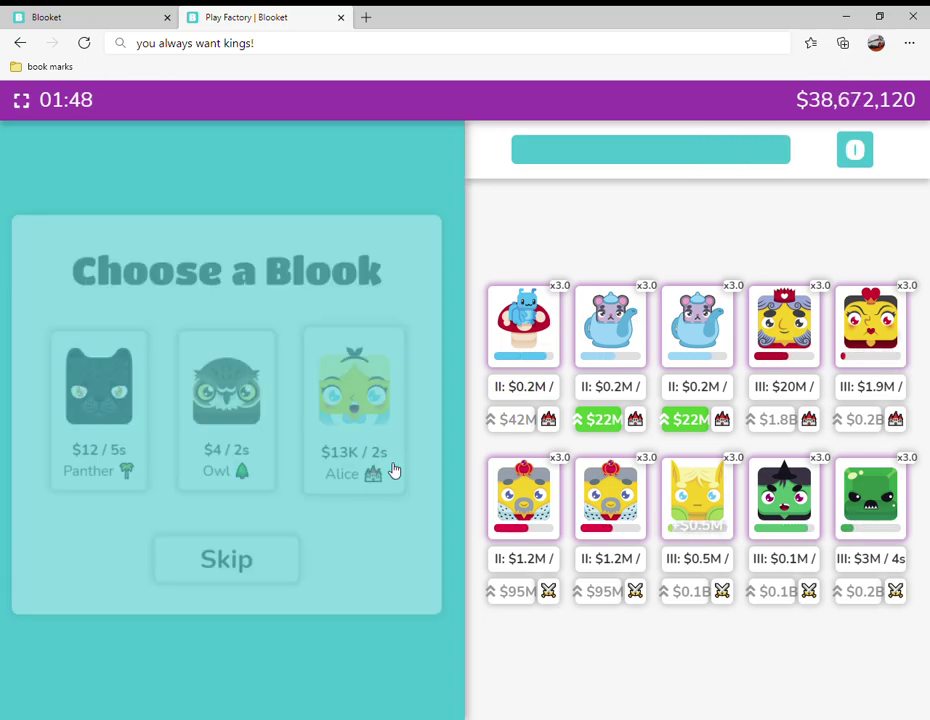
click(297, 567)
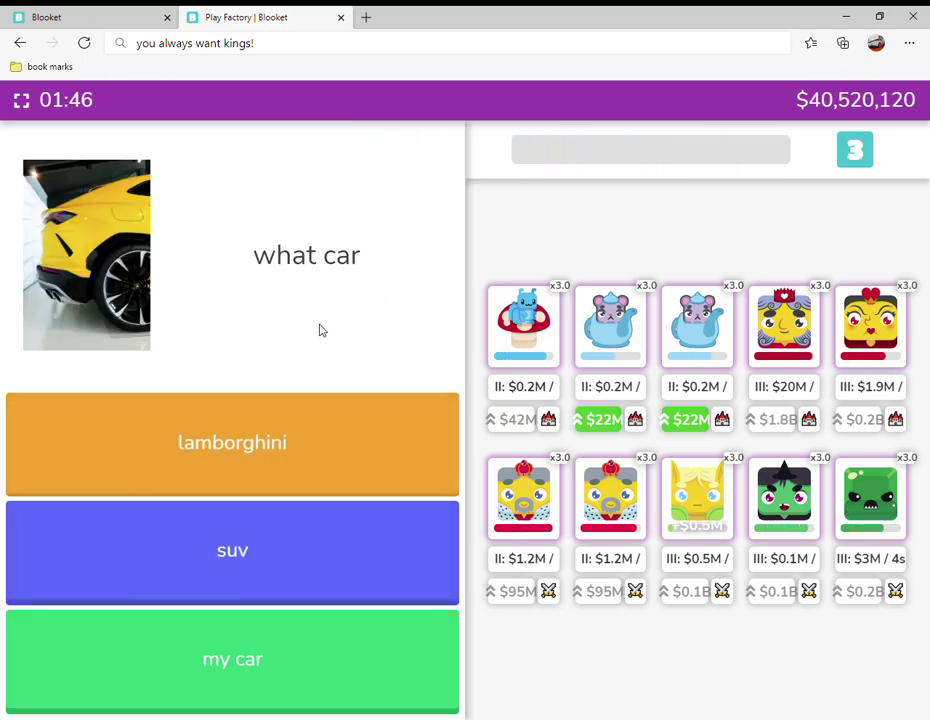
click(380, 43)
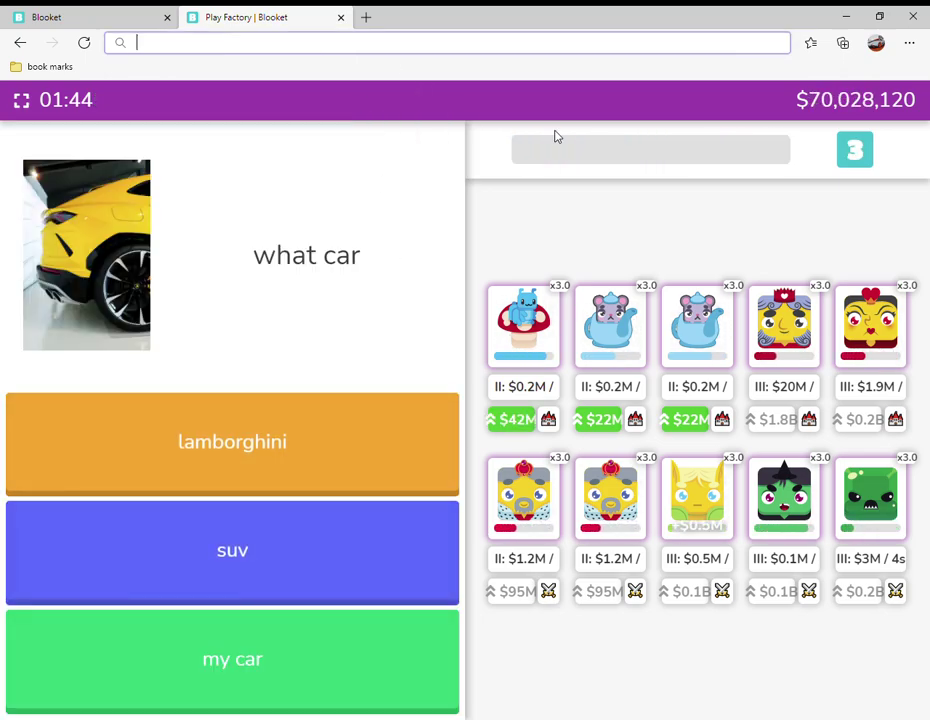
text(now im going to just sit here)
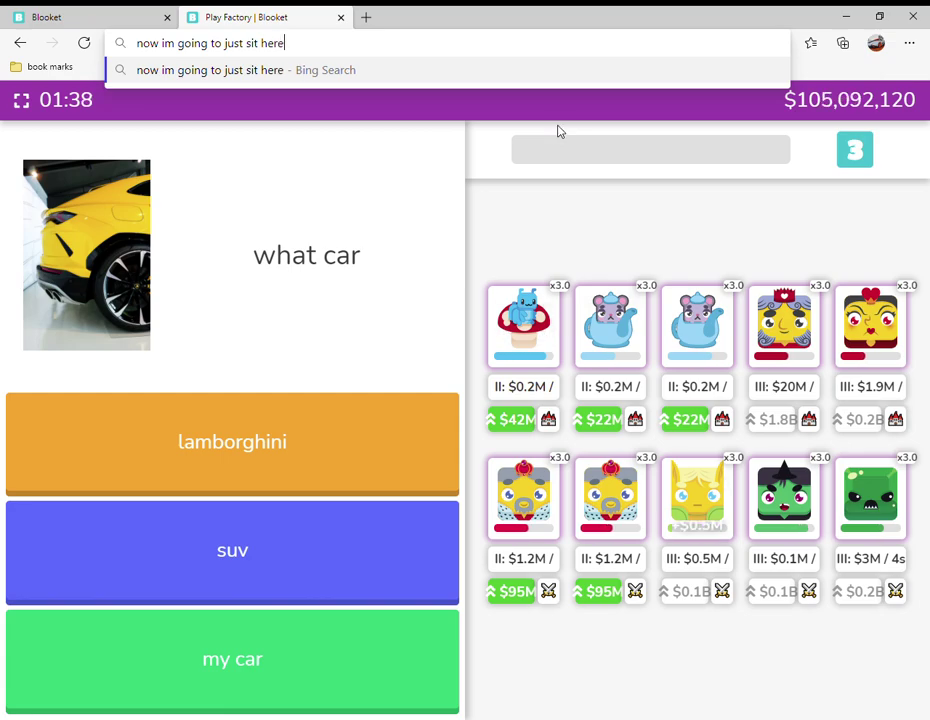
Clear the old address-bar note and write a new commentary message.
click(540, 185)
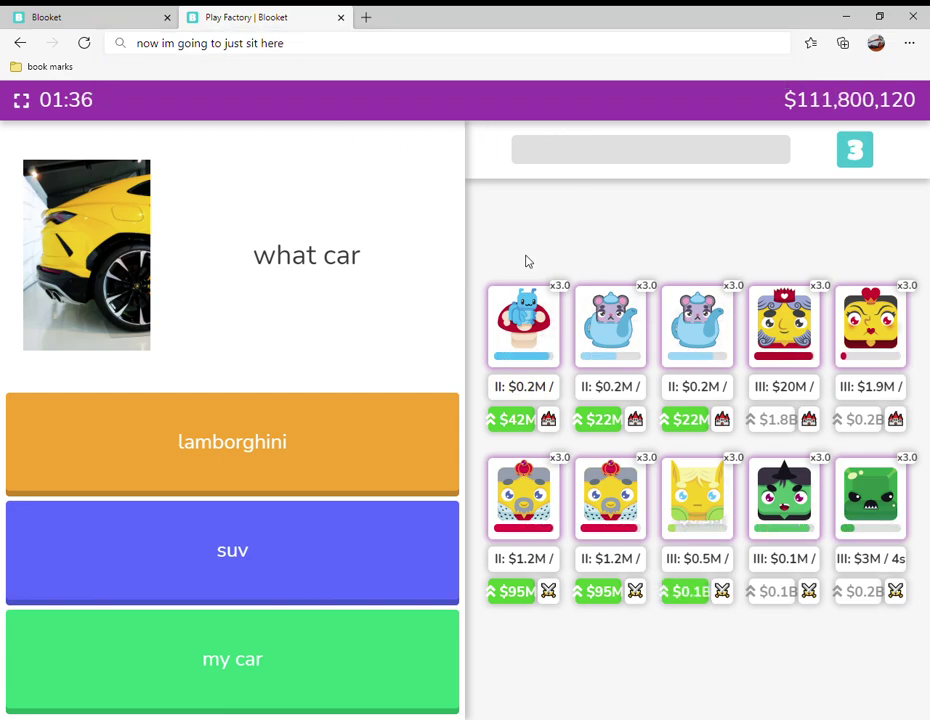
click(568, 43)
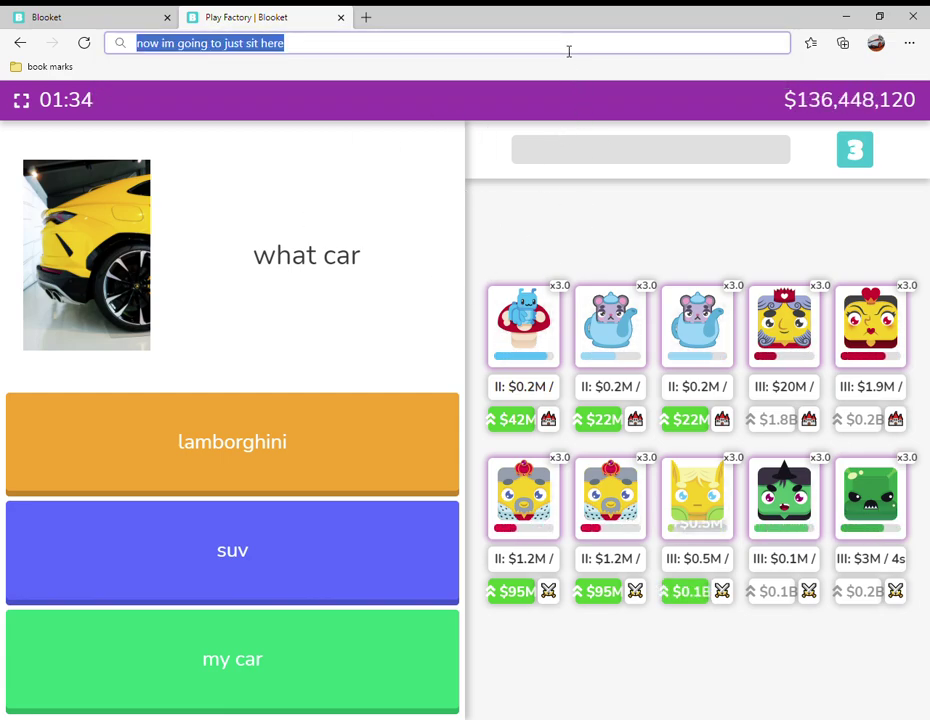
key(BackSpace)
text(as always, like and s)
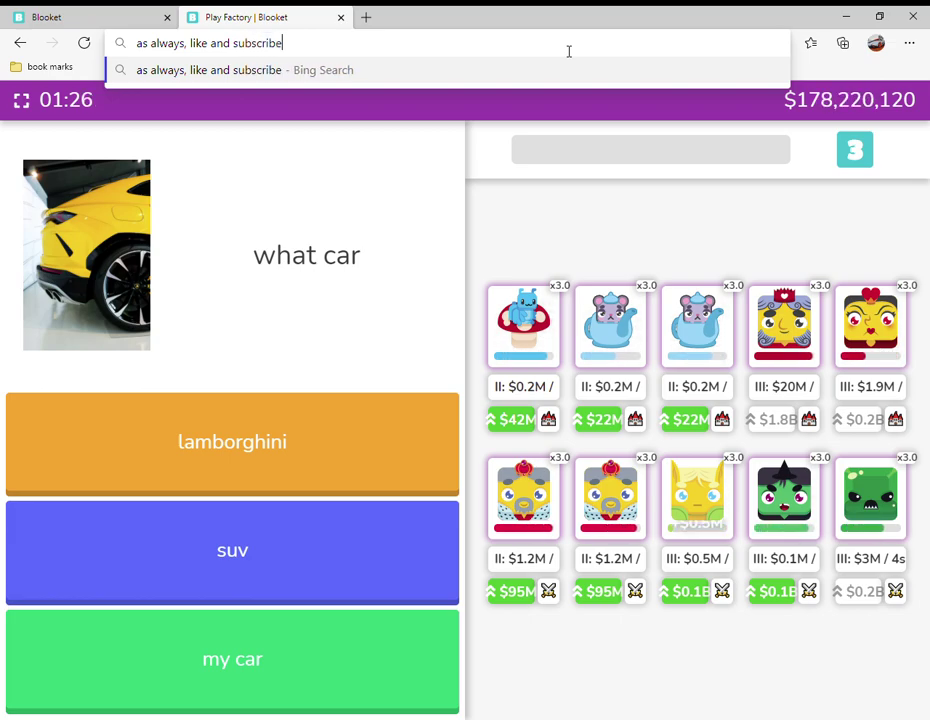
key(Escape)
Rewrite the address-bar commentary twice more, ending with the like-and-subscribe note.
click(502, 45)
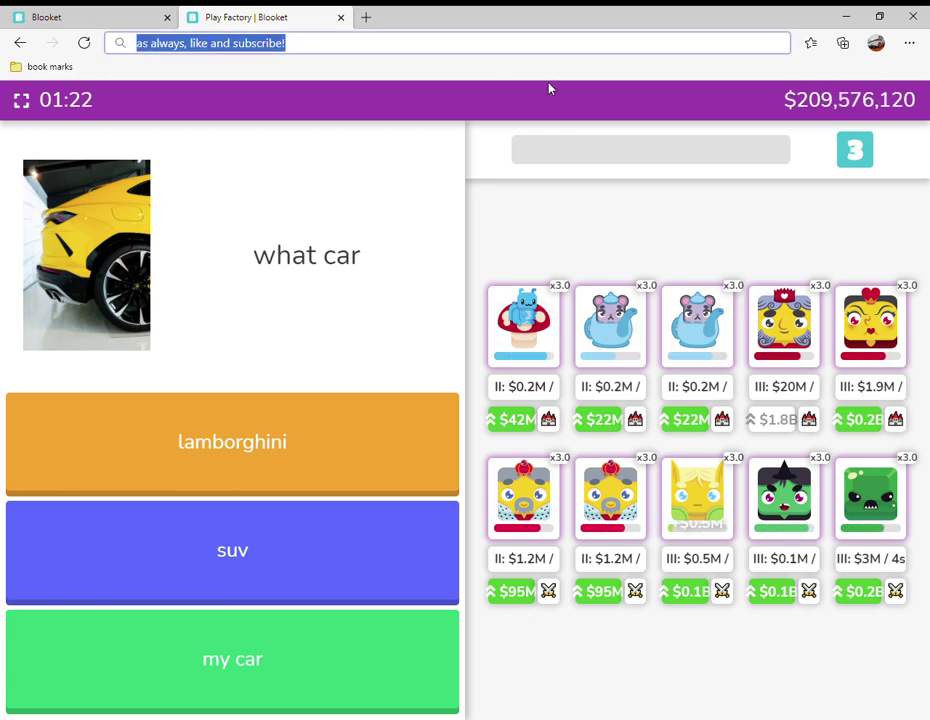
text(we w)
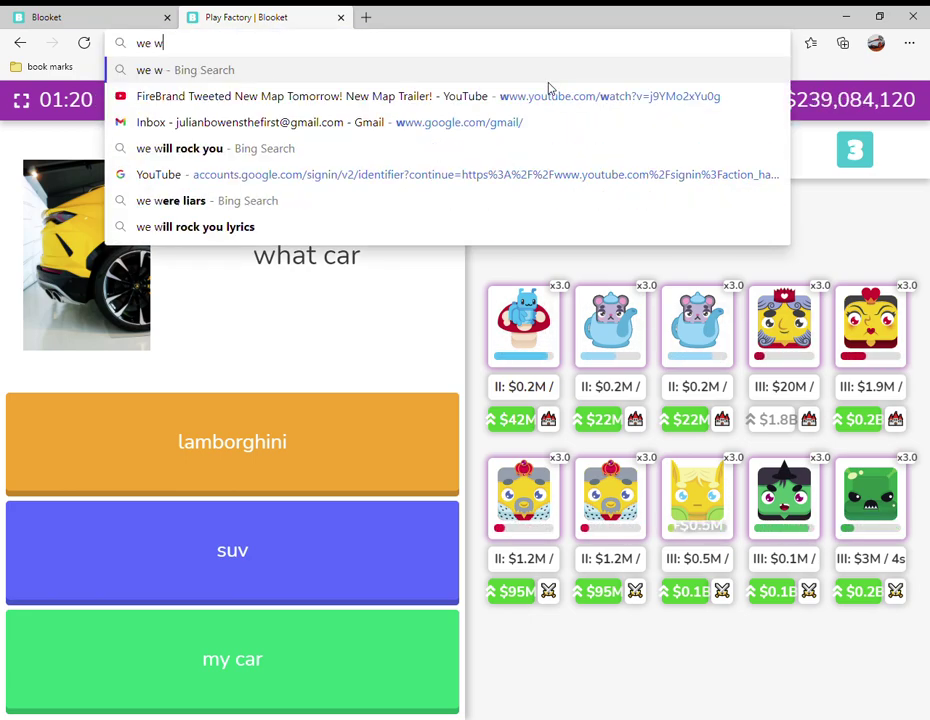
text(ill be d)
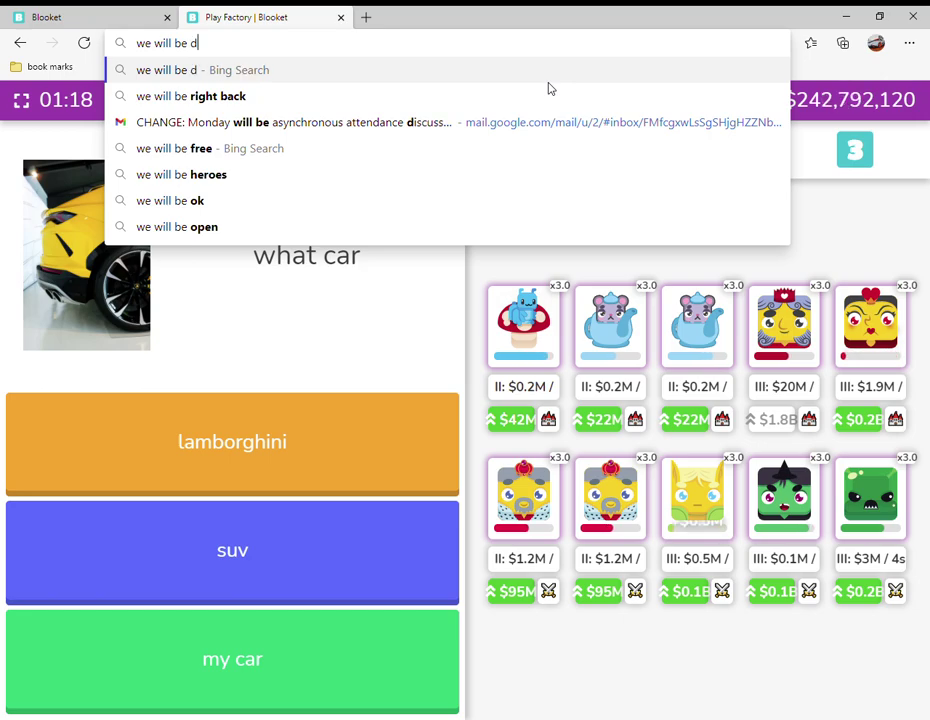
text(oing a )
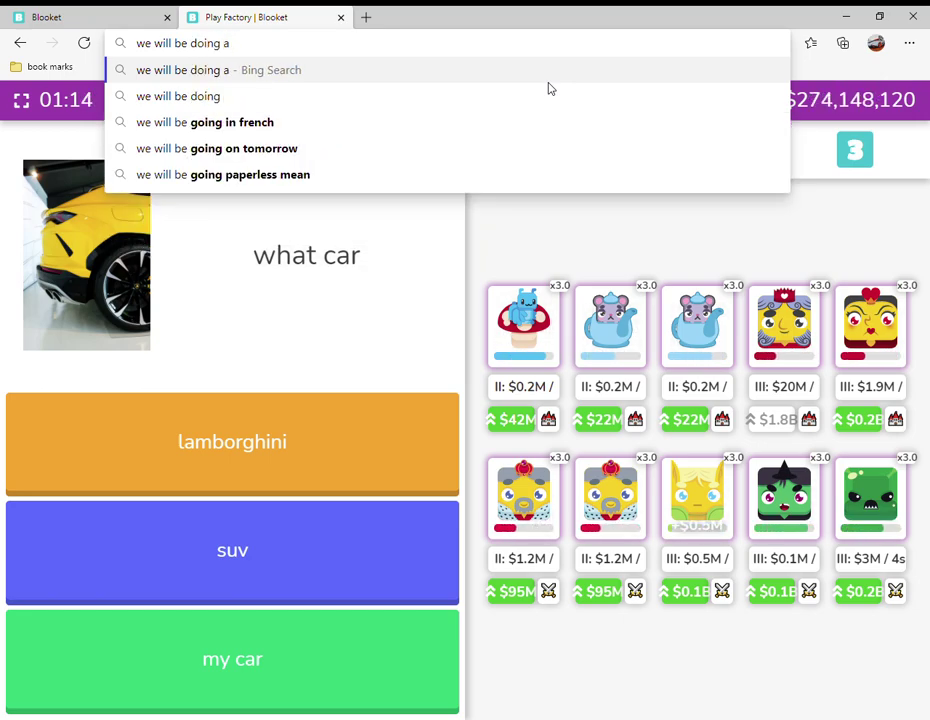
text(tower of doom challenge next!)
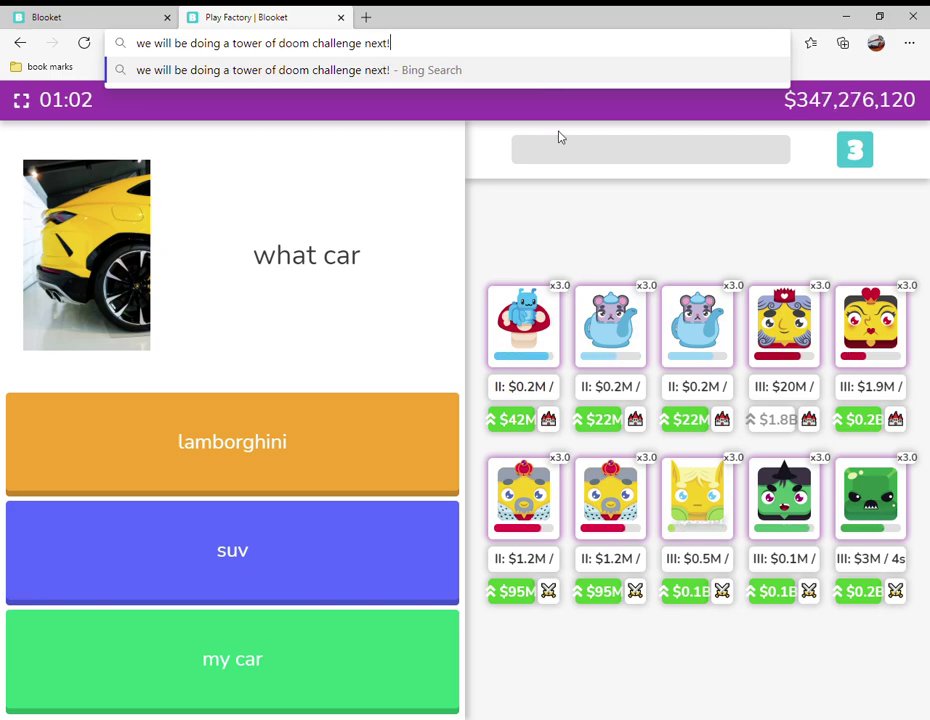
click(543, 183)
click(530, 43)
text(like and sub)
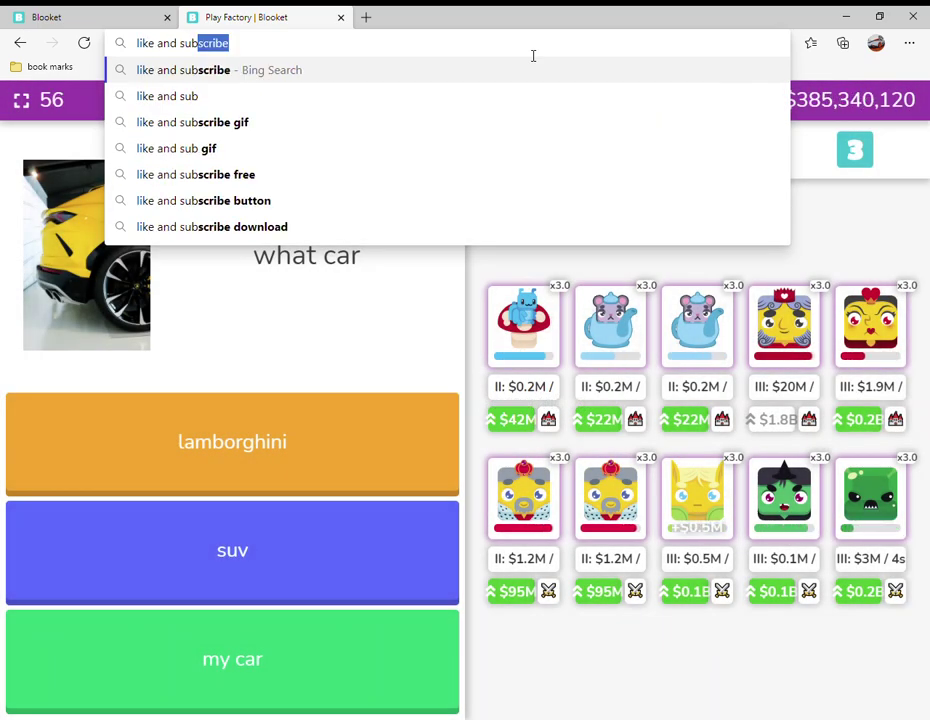
text(scribe)
key(Escape)
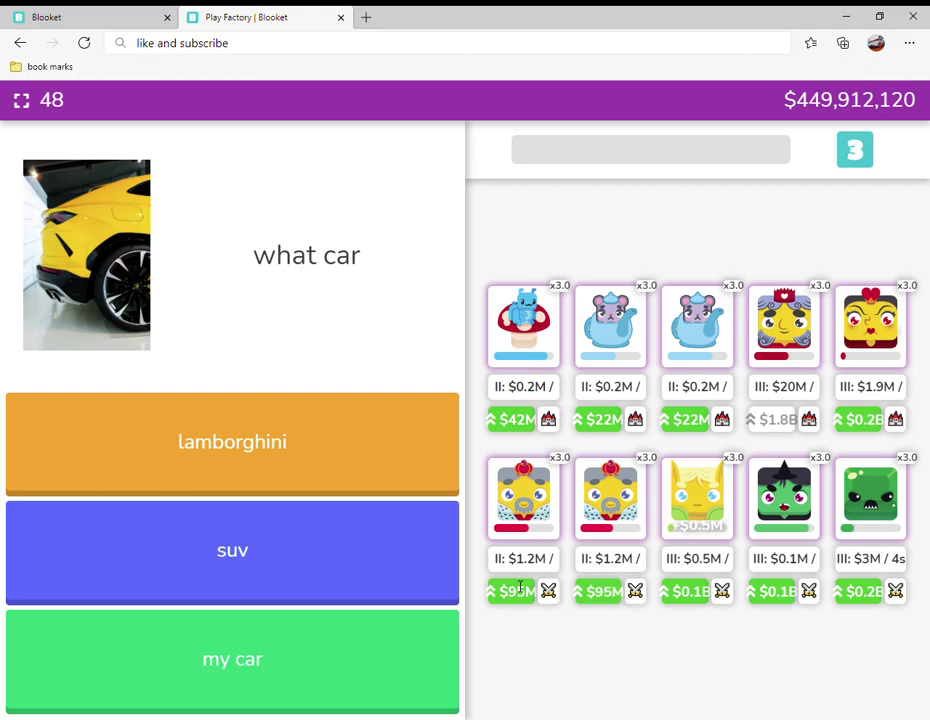
Raise top-row blooks 1–2 and bottom-row blooks 1–3 to level III or IV.
click(520, 420)
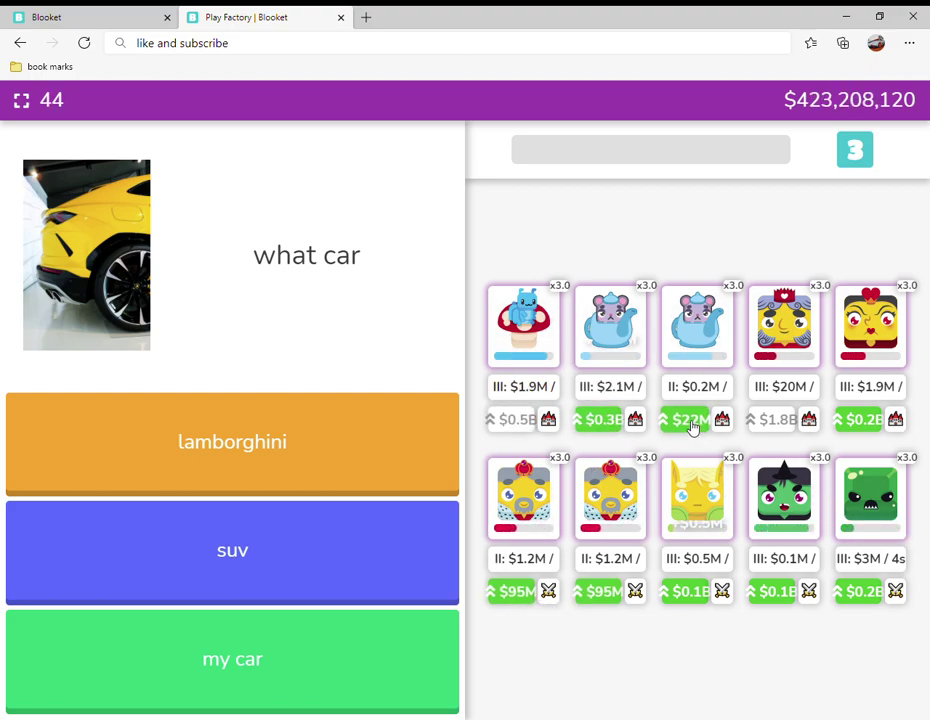
click(618, 428)
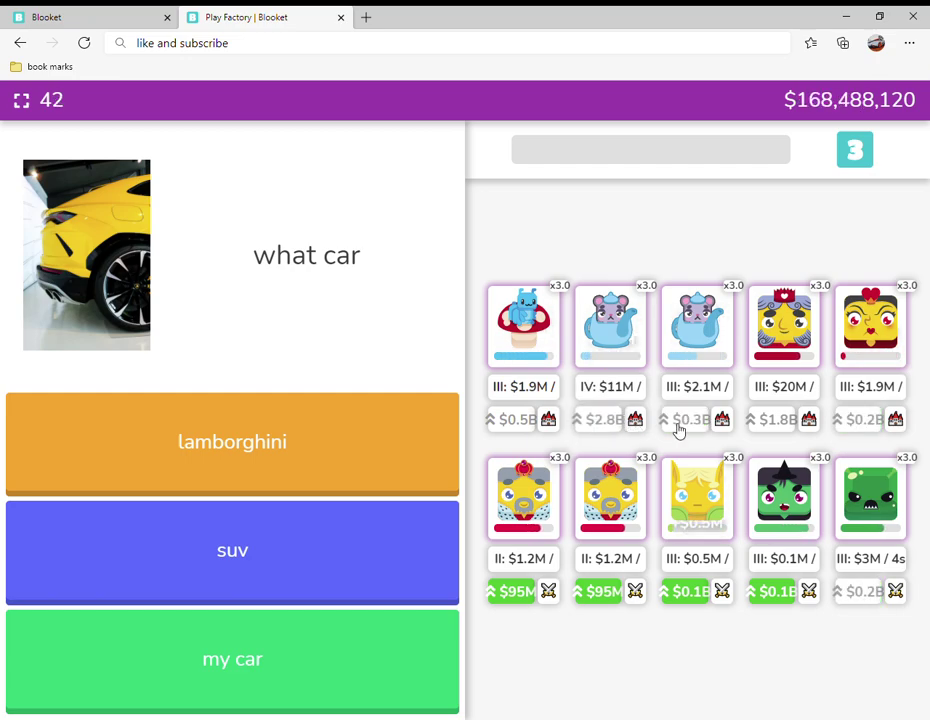
click(690, 593)
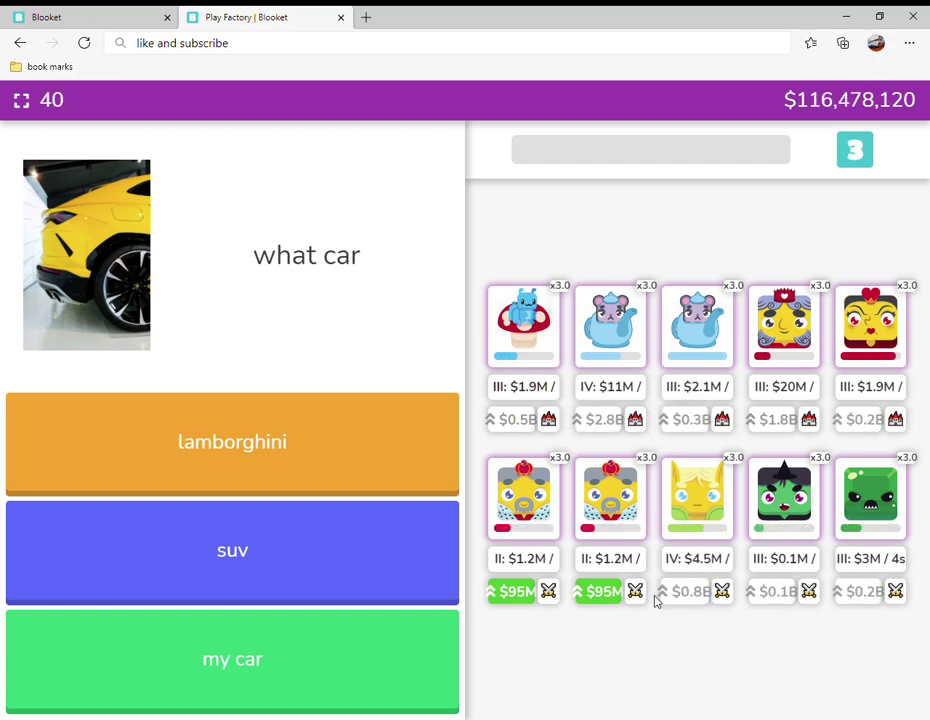
click(531, 596)
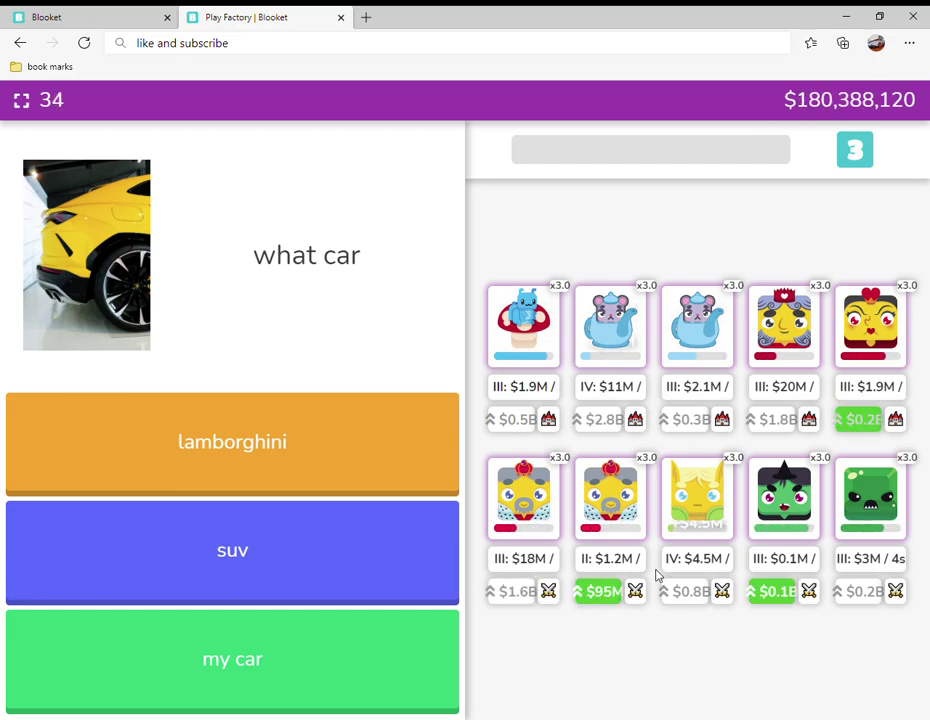
click(603, 591)
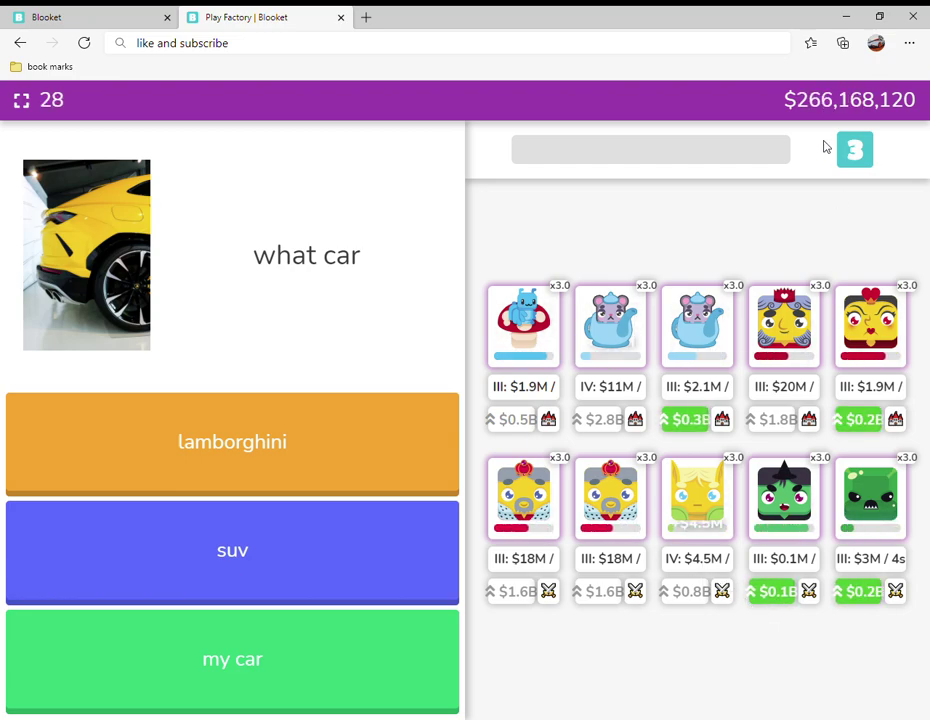
Take bottom blooks 4–5 and top blooks 5 and 3 to level IV; select the address-bar note.
click(777, 592)
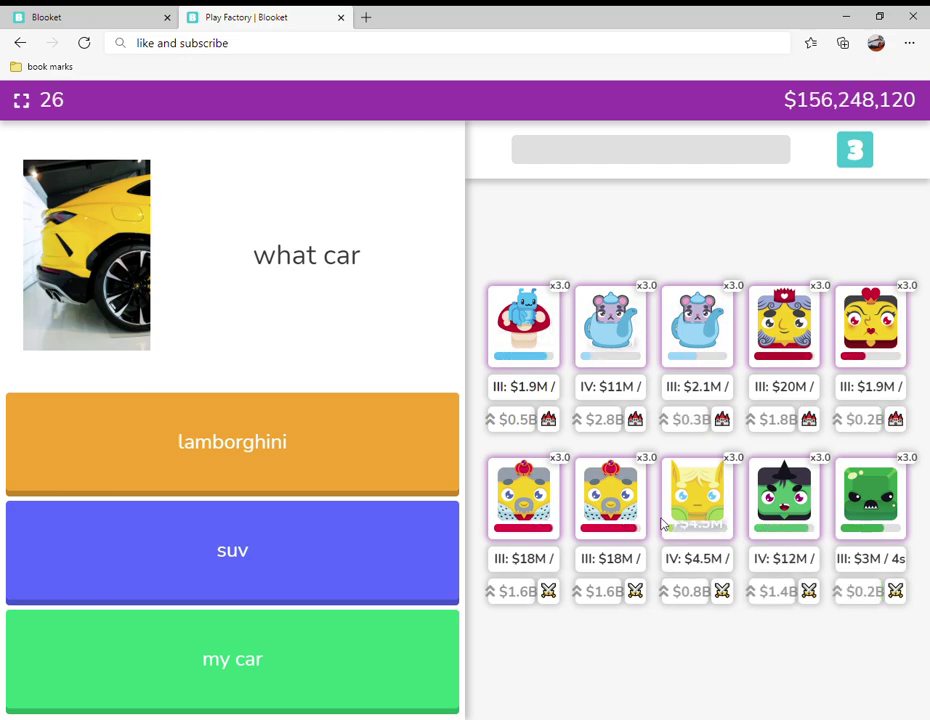
click(867, 430)
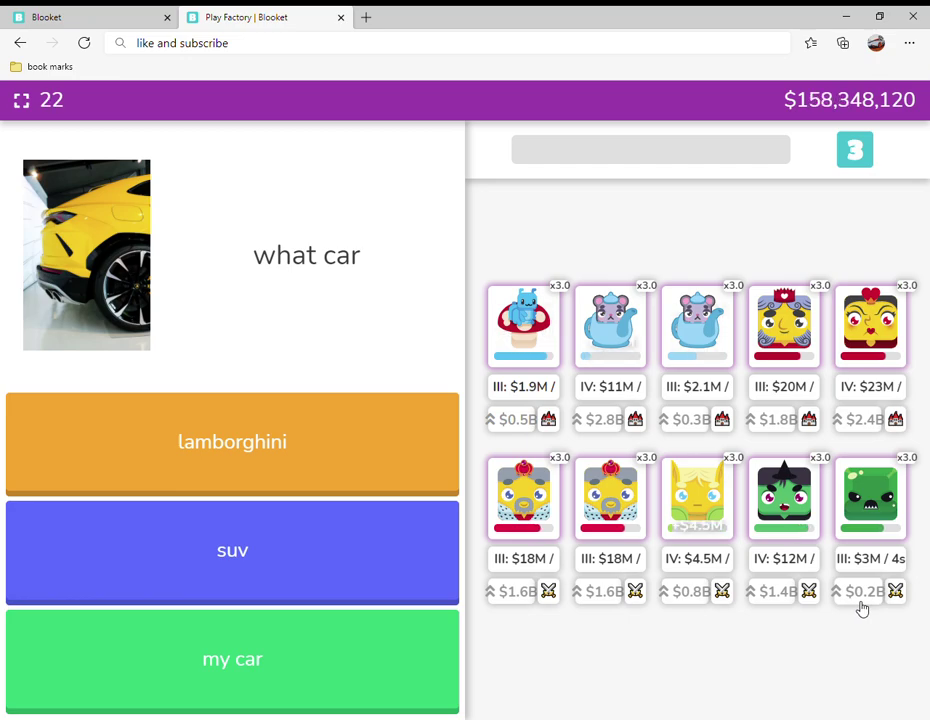
click(862, 595)
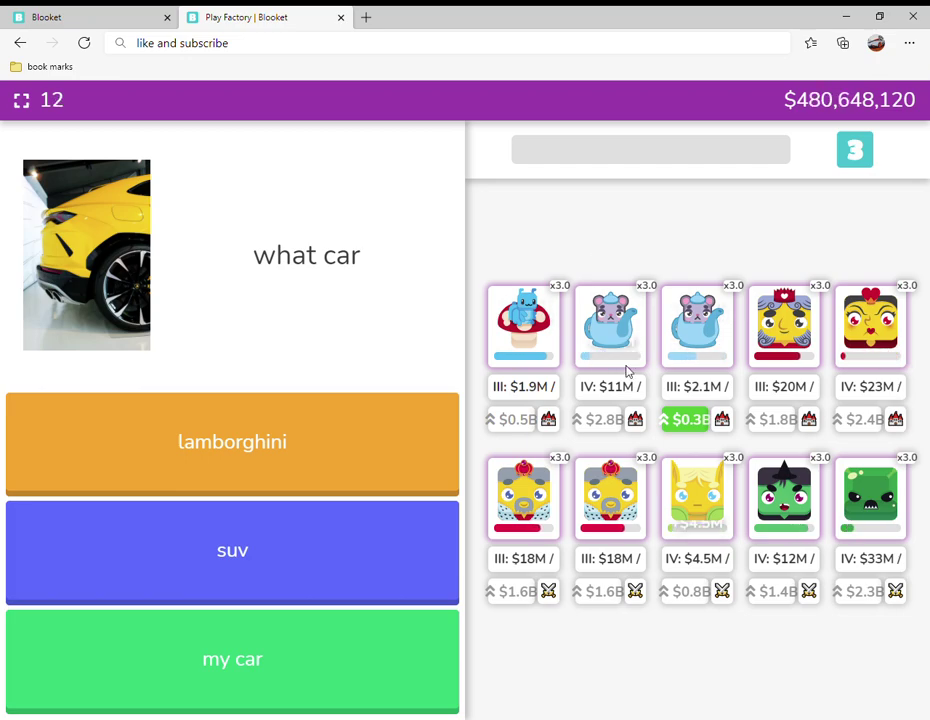
click(688, 419)
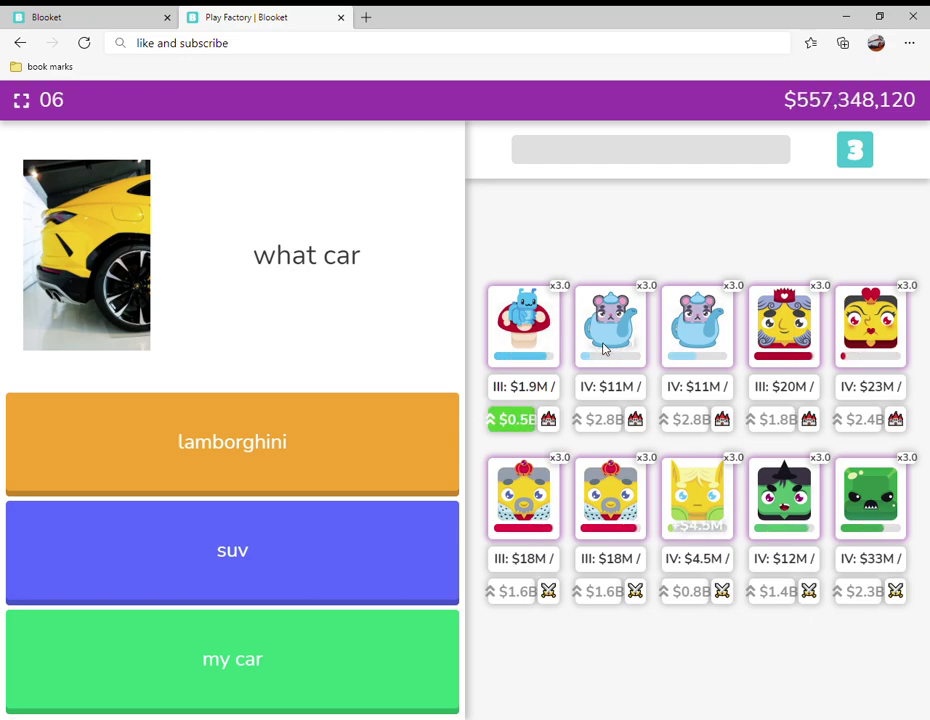
click(625, 43)
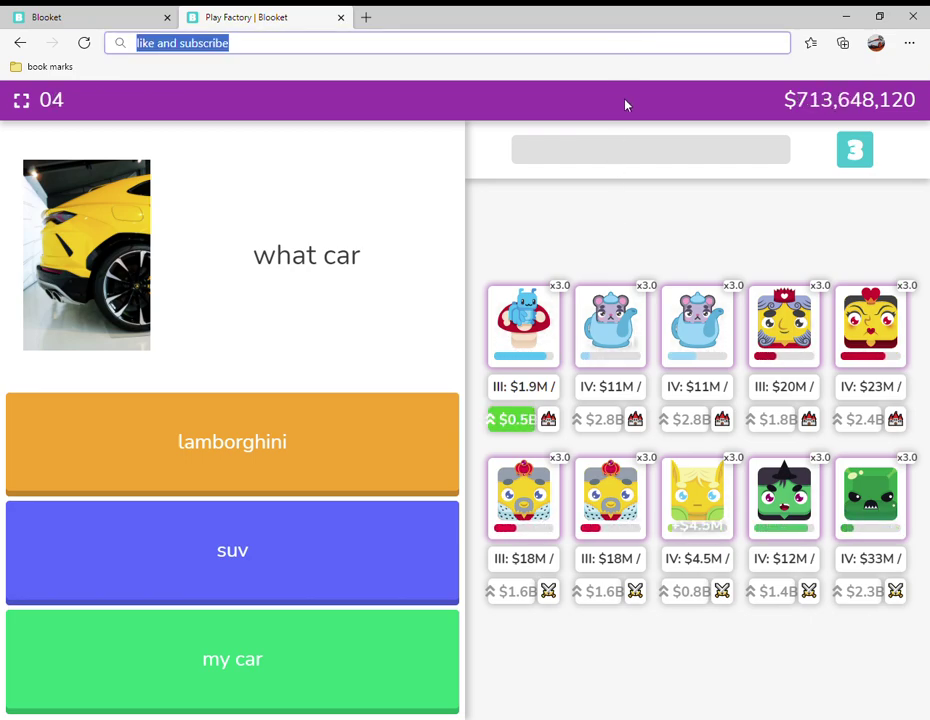
Rewrite the address-bar note as a question and reveal a token multiplier card.
key(BackSpace)
text(wat)
key(BackSpace)
text(hat do i get?)
click(414, 233)
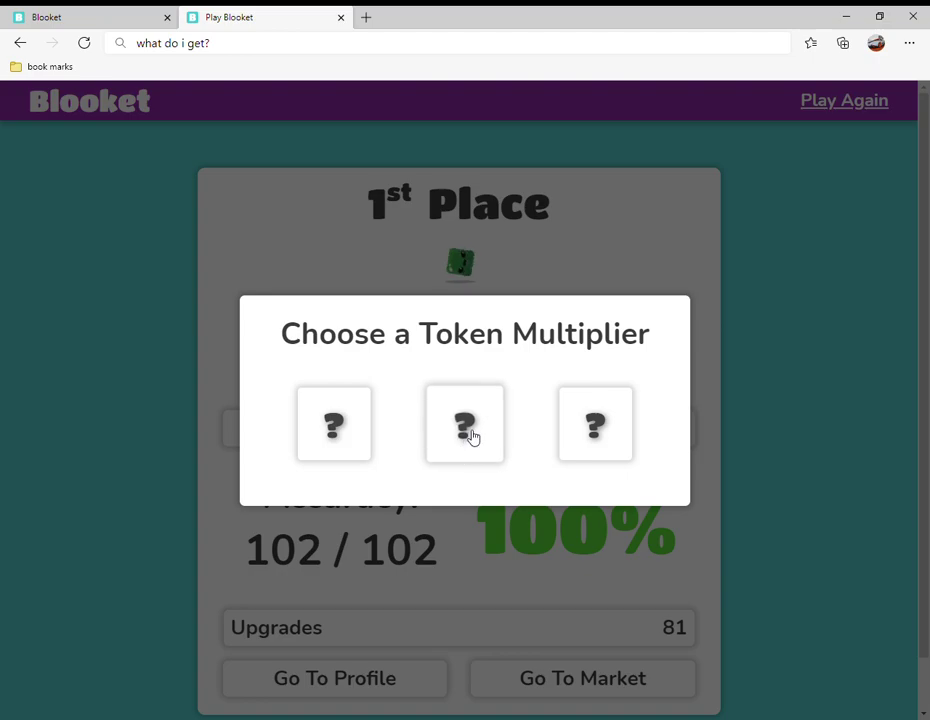
click(607, 430)
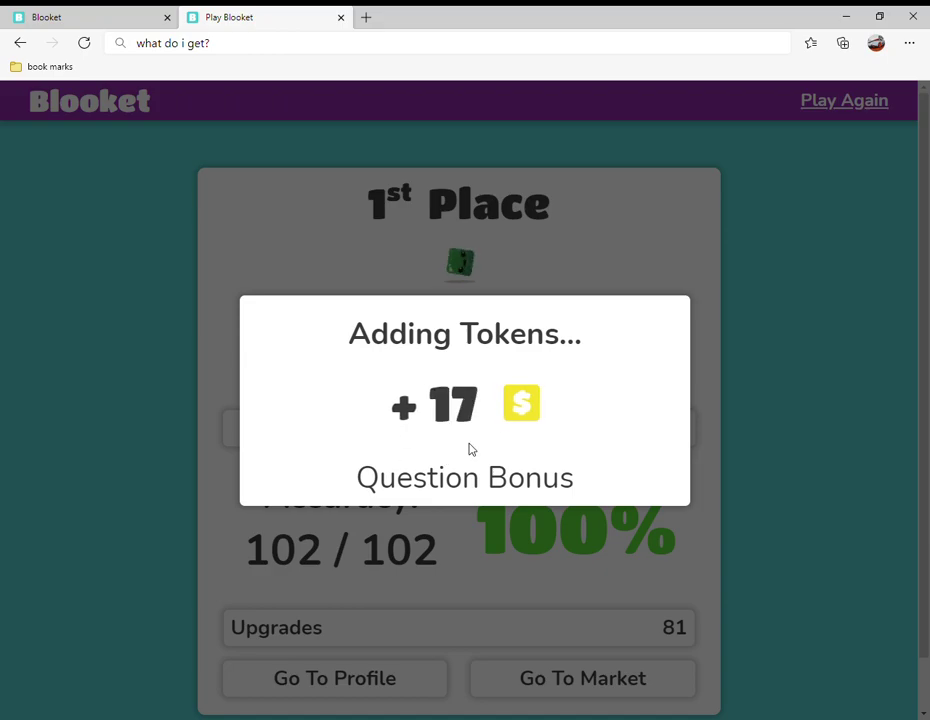
Replace the address-bar question with a message about the tokens.
click(356, 43)
key(BackSpace)
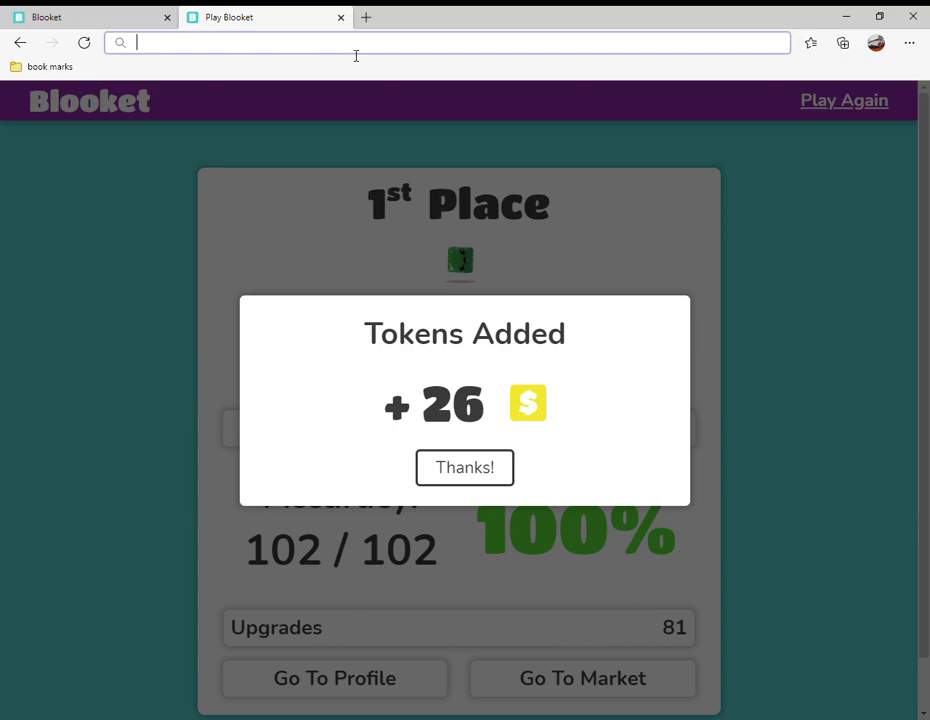
text(26 tokens, with 6 min!)
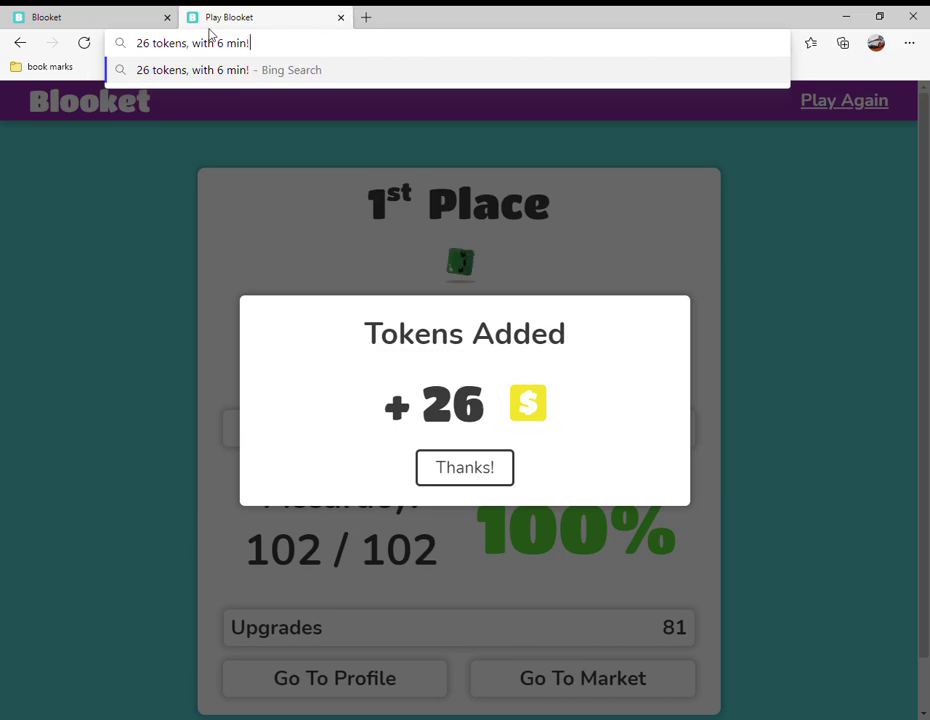
click(150, 252)
click(429, 43)
text(like an subscribe)
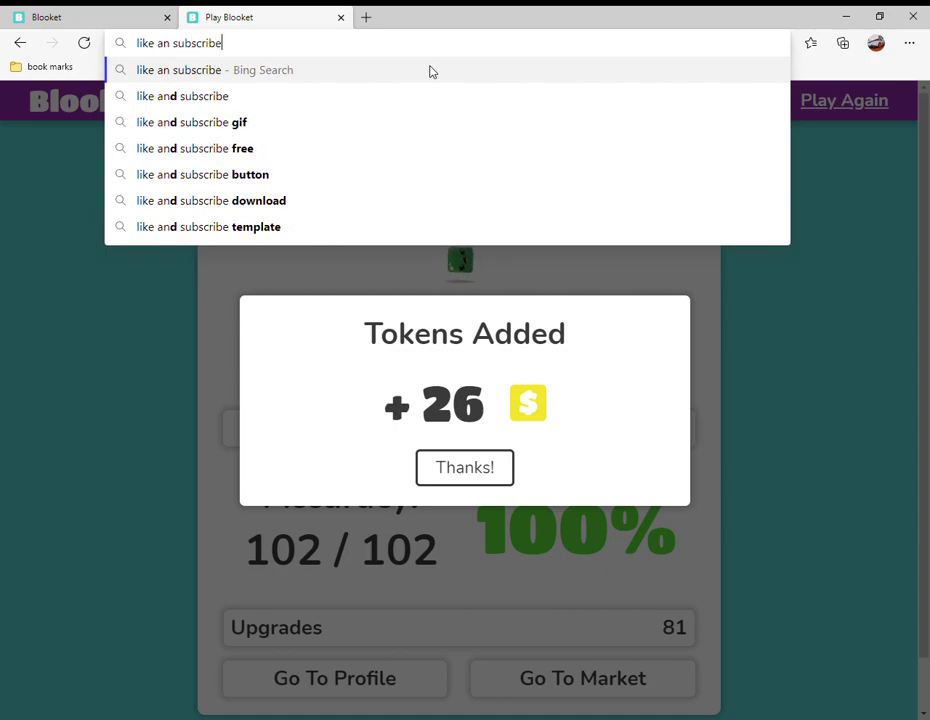
text(!  bye)
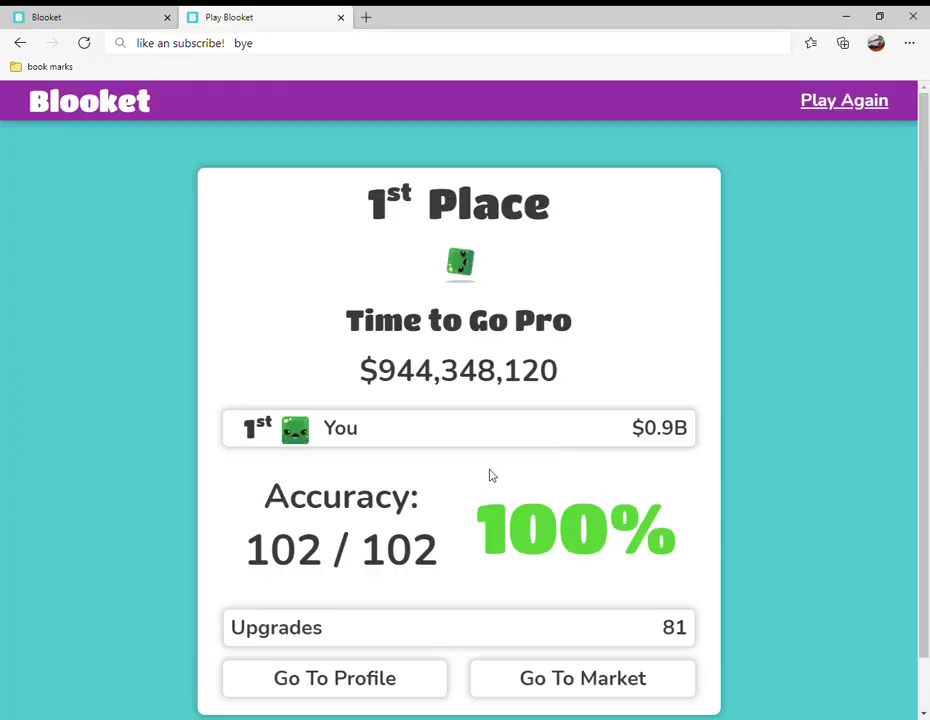